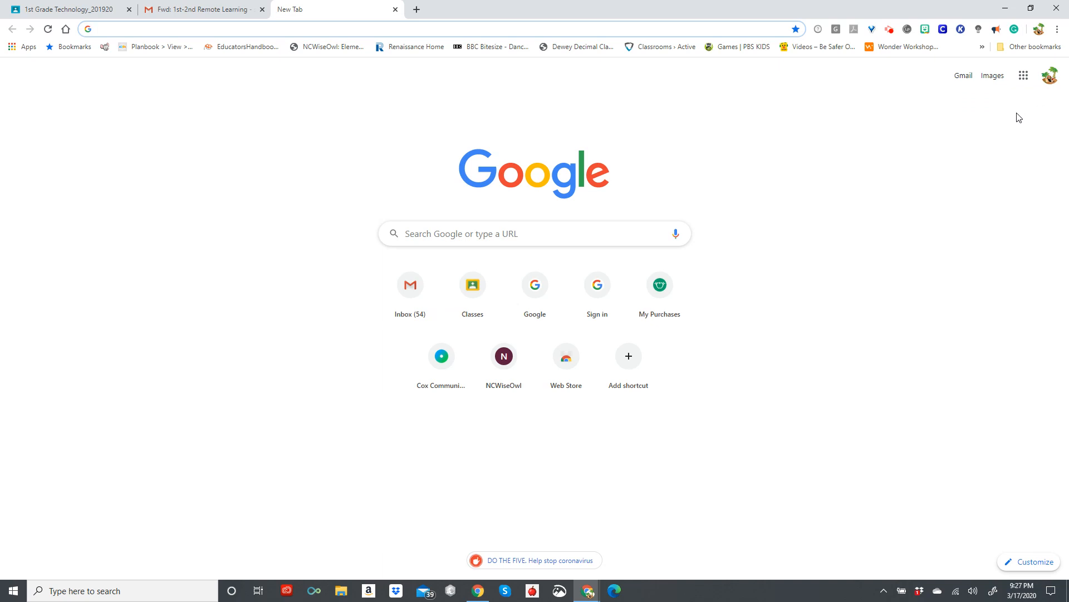
pyautogui.click(1024, 80)
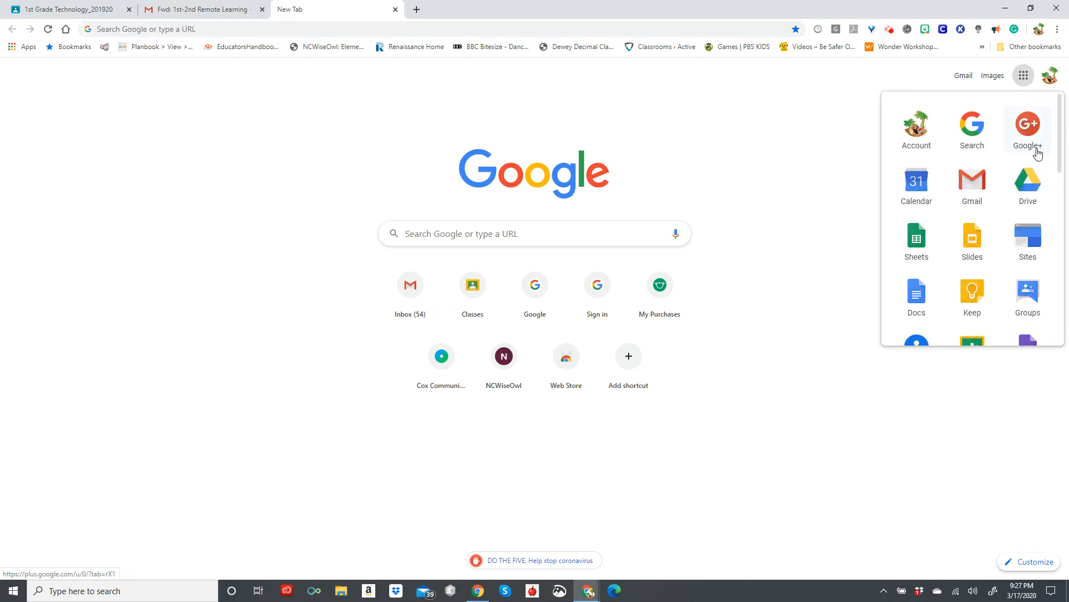
pyautogui.moveTo(1061, 166); pyautogui.dragTo(1063, 214)
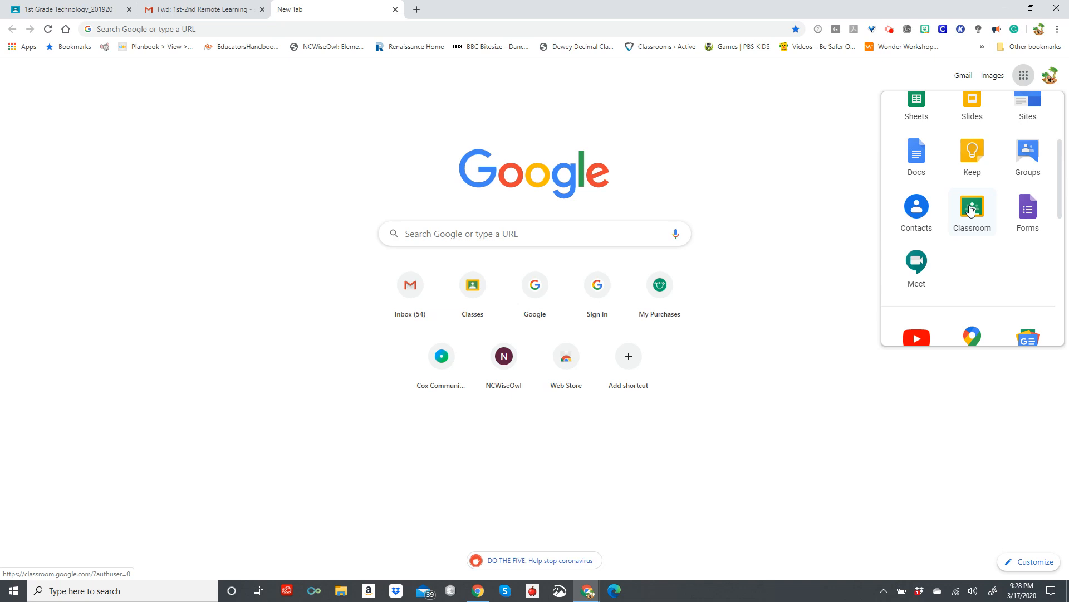
pyautogui.click(523, 233)
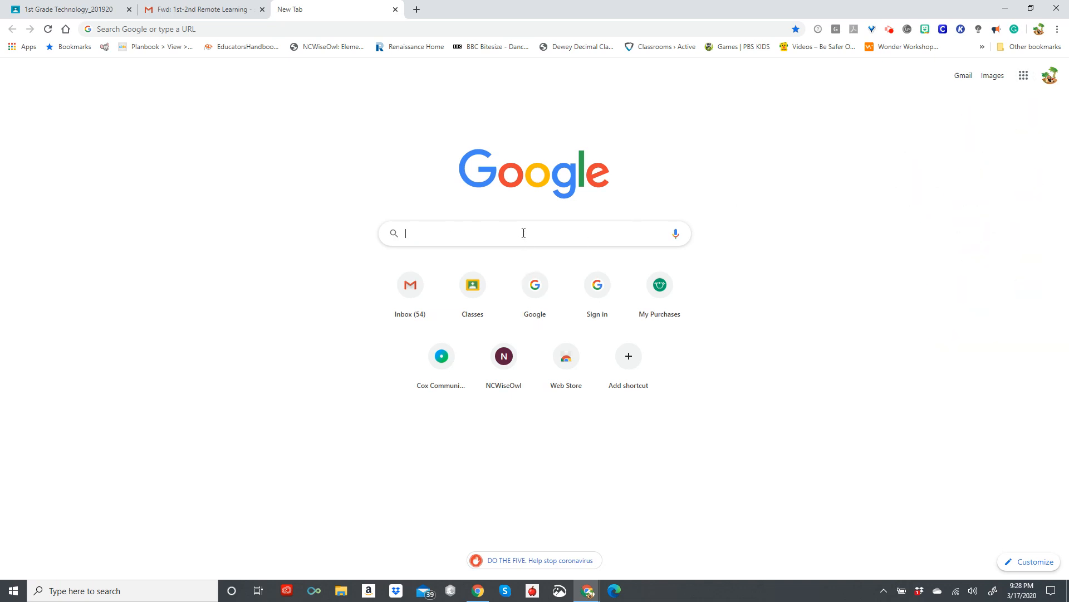
# Go to classroom.google.com in the current browser tab
pyautogui.click(243, 26)
pyautogui.write('class')
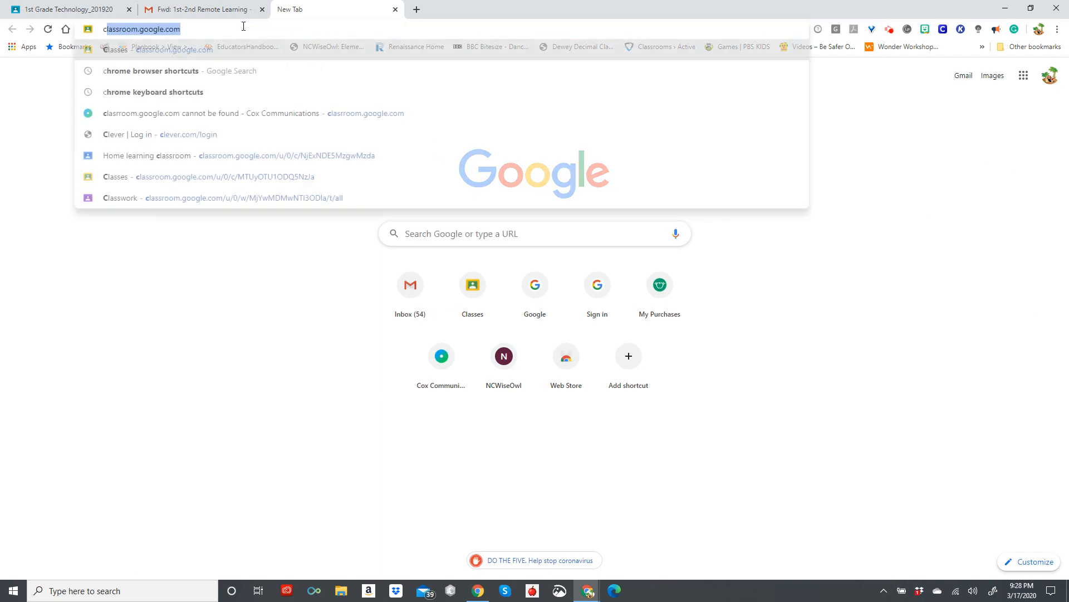
pyautogui.write('room.')
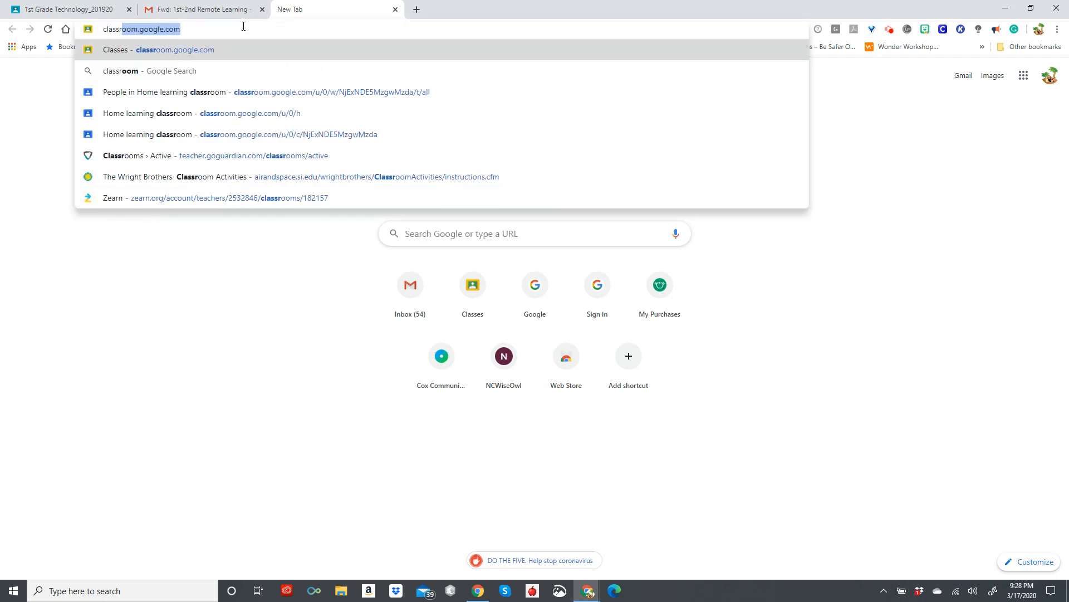
pyautogui.write('google')
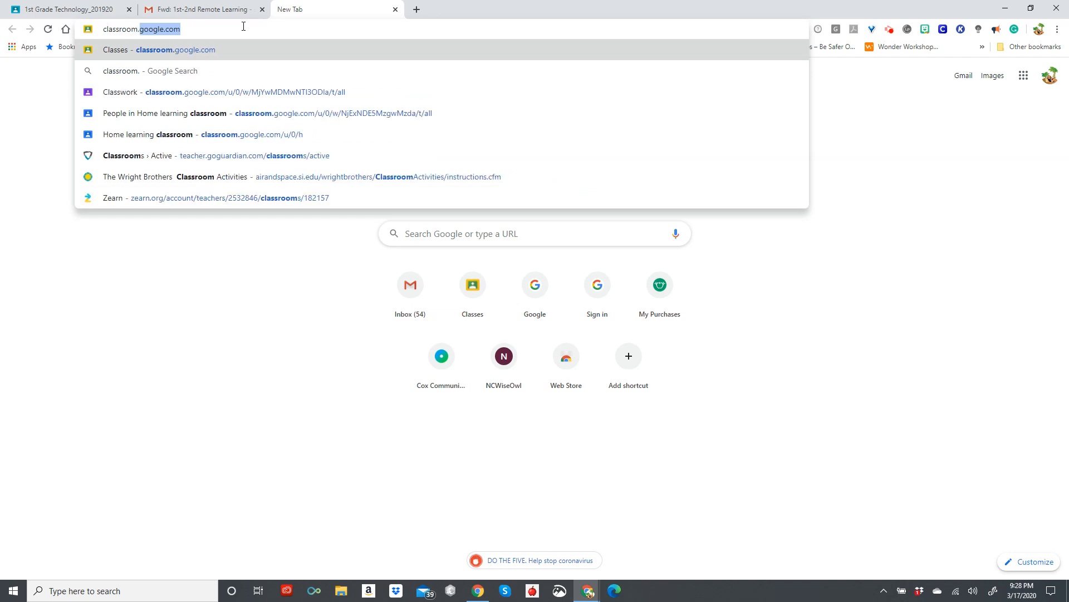
pyautogui.write('.com')
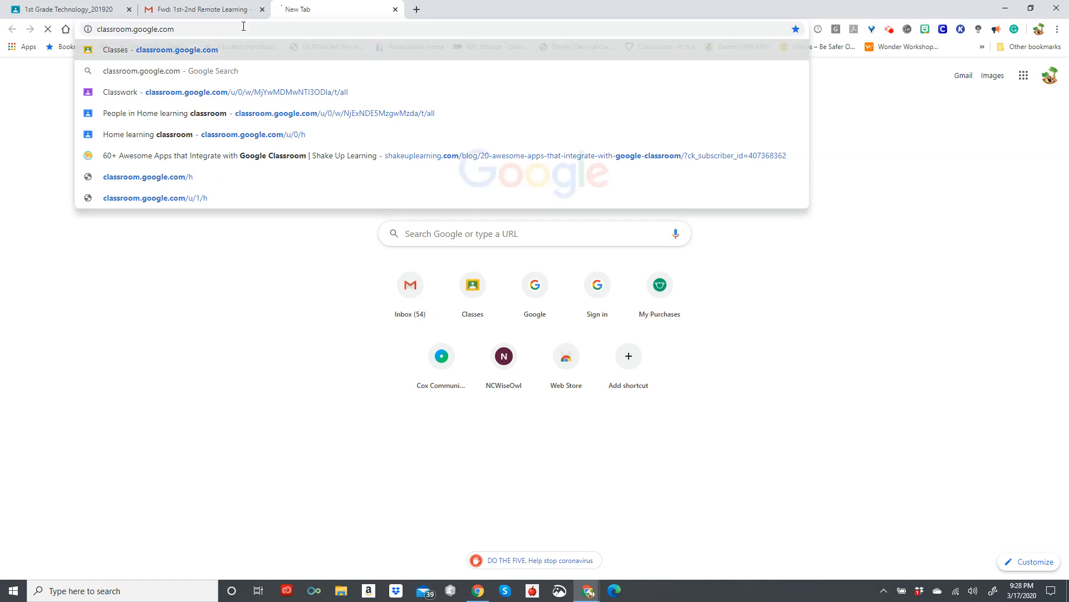
pyautogui.press('Return')
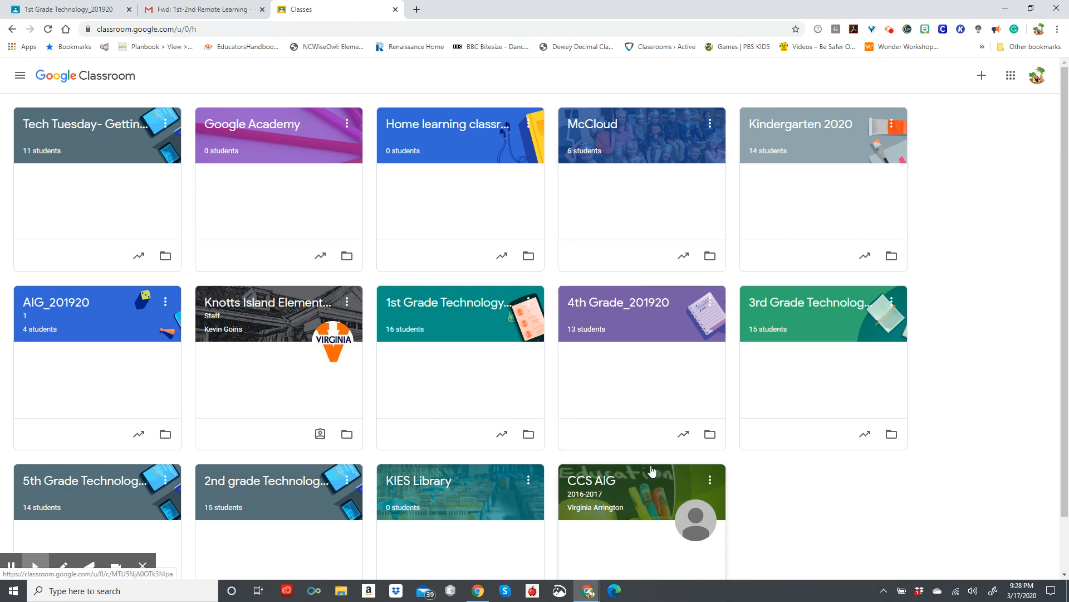
# Look over all the class cards on the Classes page
pyautogui.scroll(-1, 652, 463)
pyautogui.scroll(-1, 651, 462)
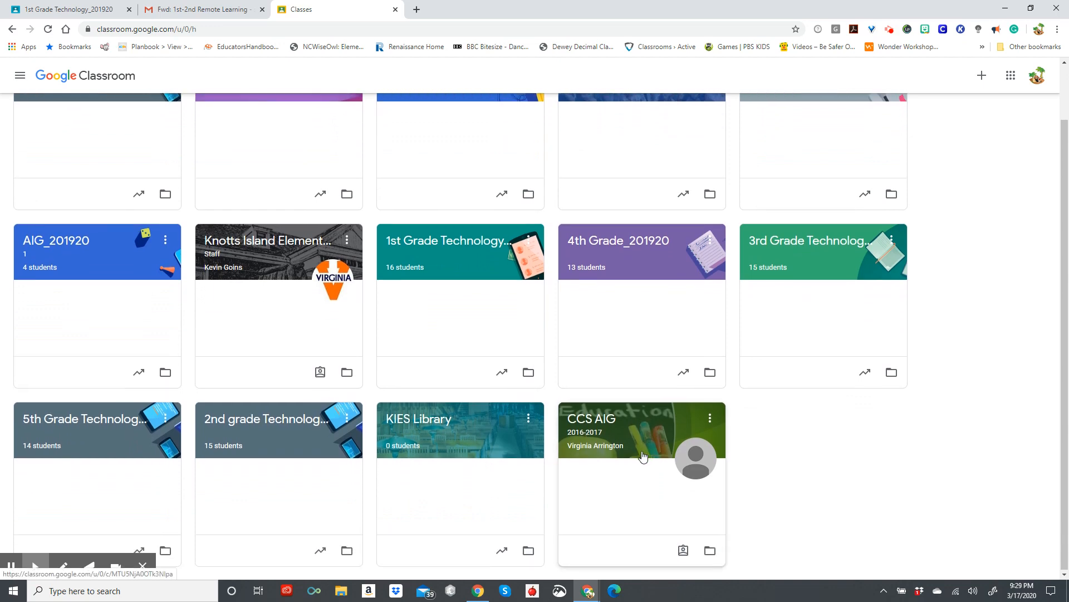
pyautogui.scroll(1, 646, 451)
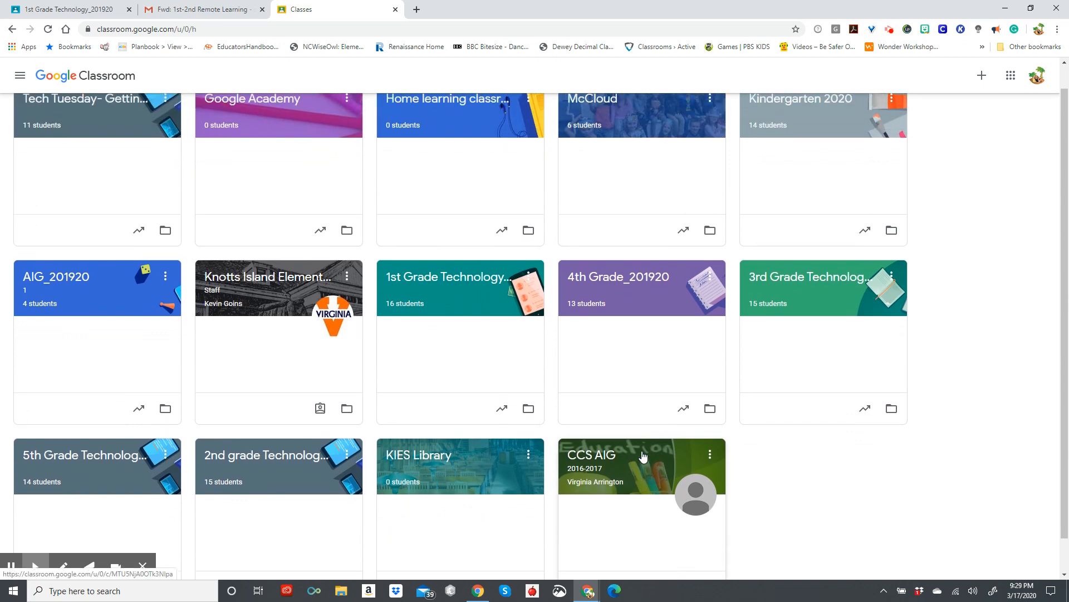
pyautogui.scroll(1, 645, 451)
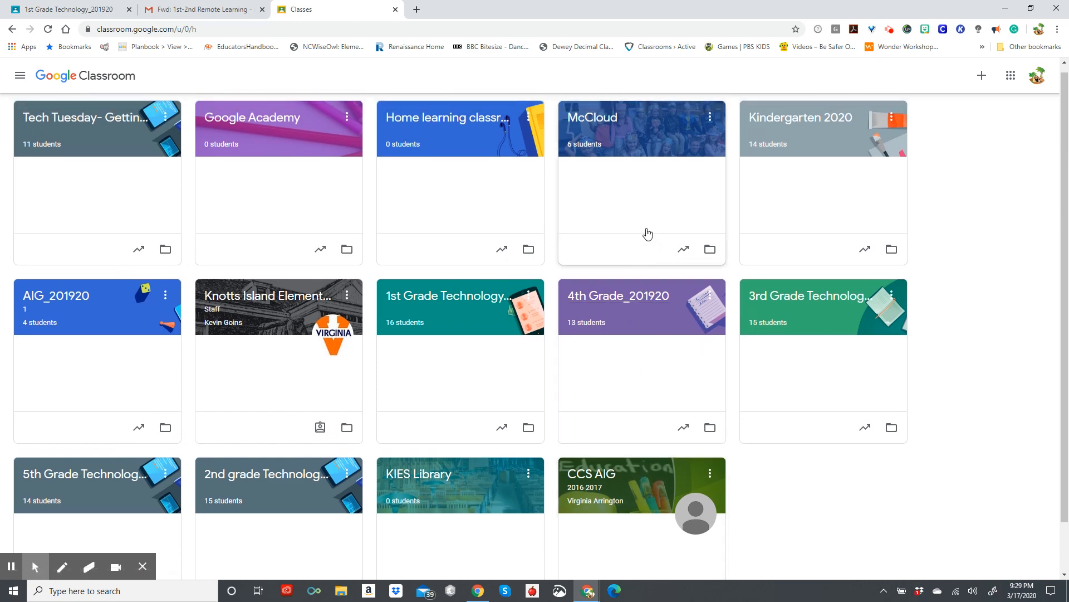
pyautogui.scroll(1, 647, 233)
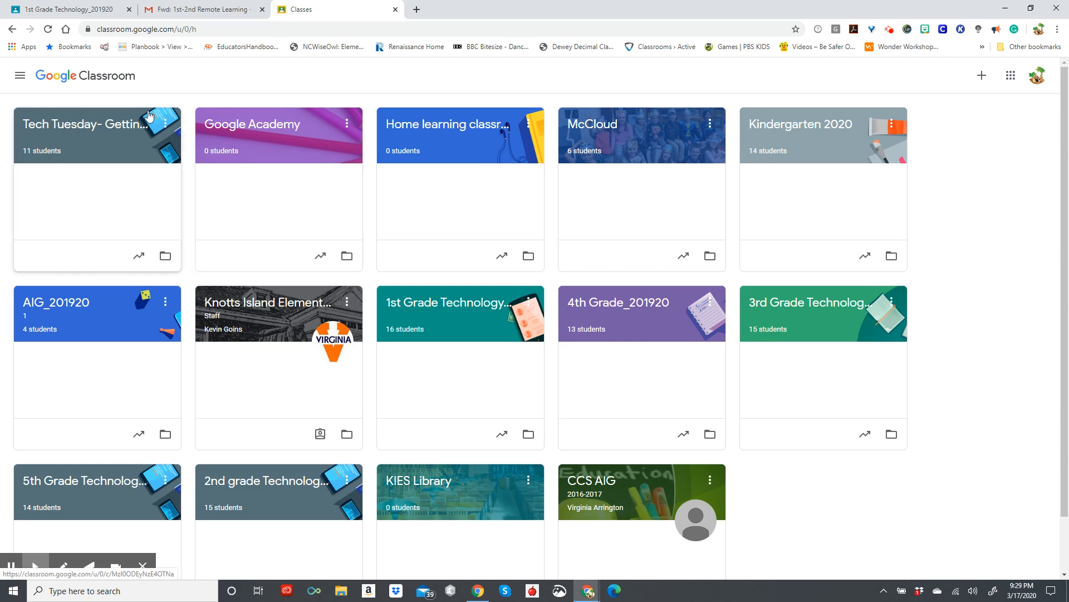
# Examine the main menu's teaching, enrolled and archived class entries, and return to the Classes page
pyautogui.click(20, 77)
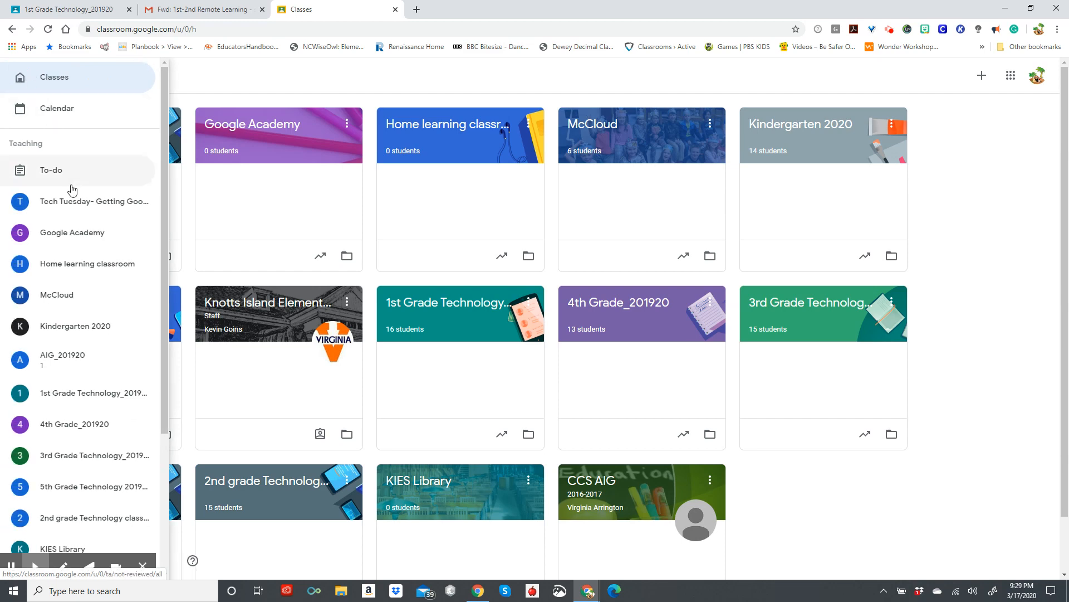
pyautogui.scroll(-3, 71, 189)
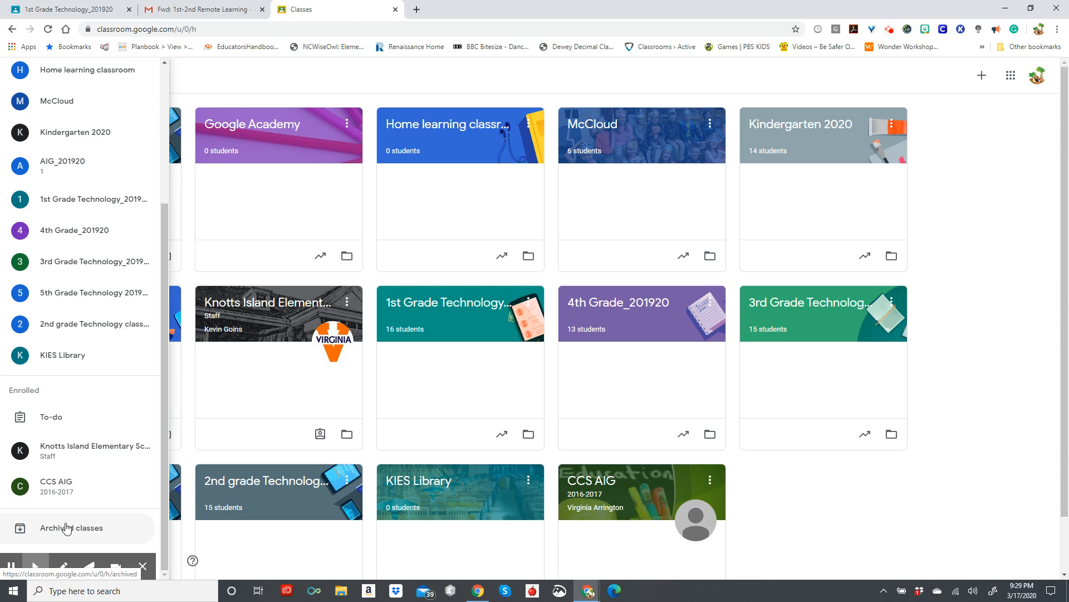
pyautogui.scroll(-1, 65, 528)
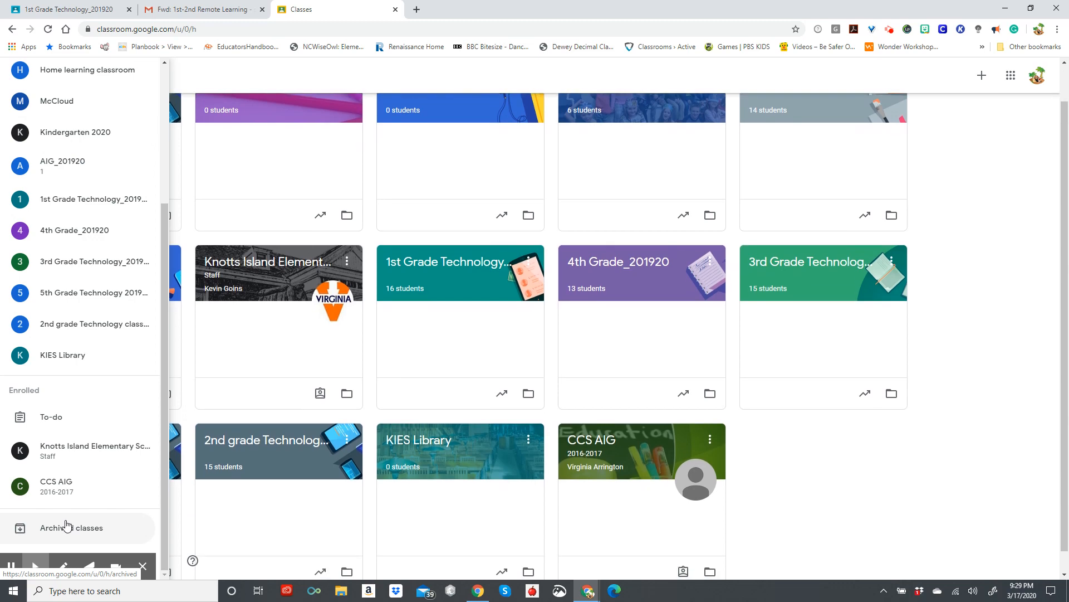
pyautogui.scroll(3, 81, 401)
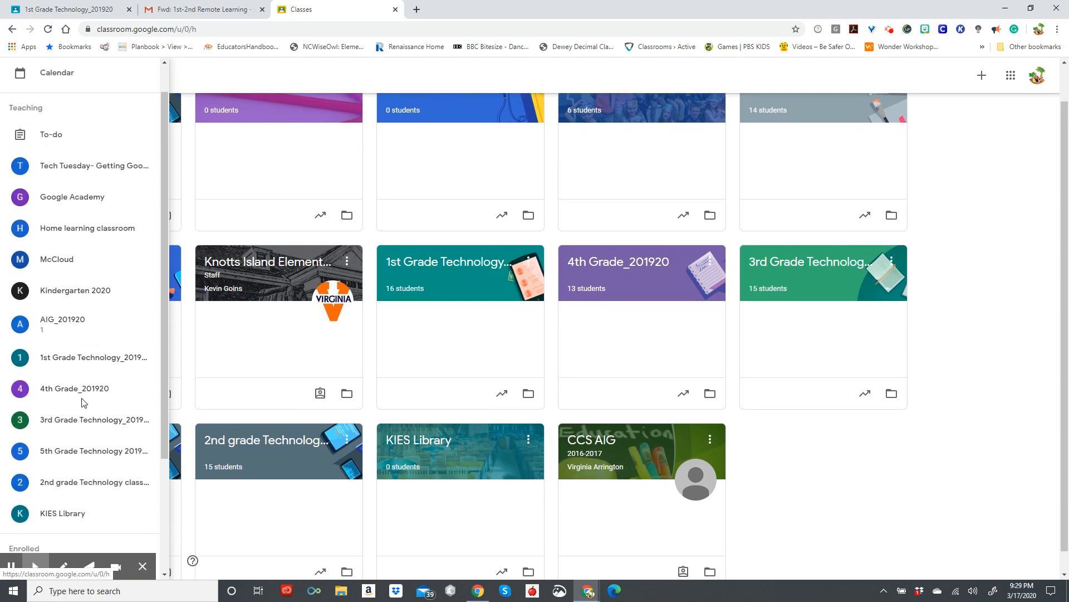
pyautogui.scroll(2, 82, 401)
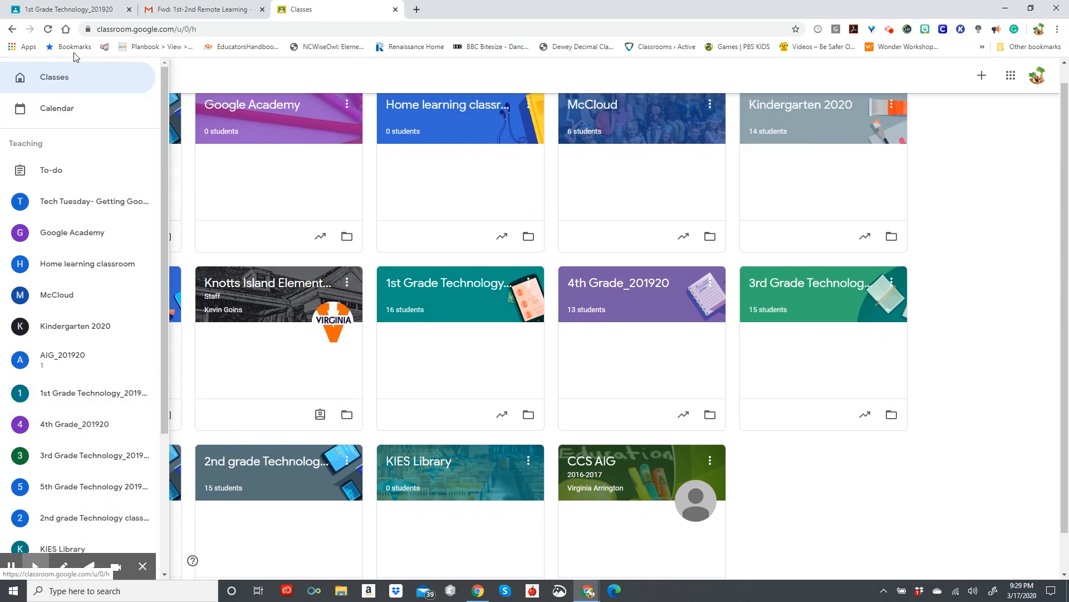
pyautogui.click(73, 78)
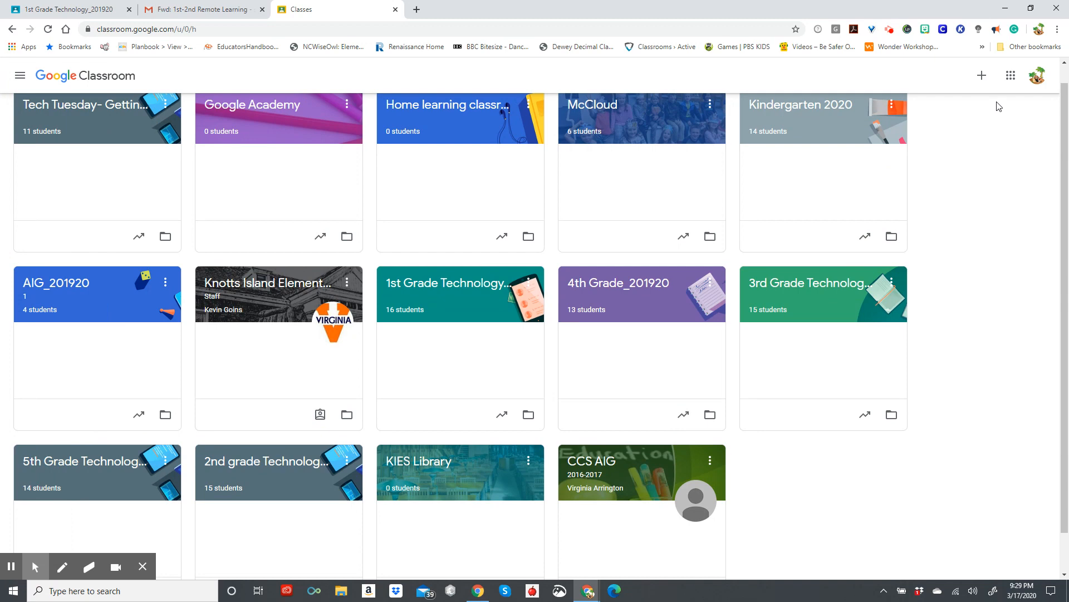
# Start creating a class named "Home learning classroom" and cancel it
pyautogui.click(983, 74)
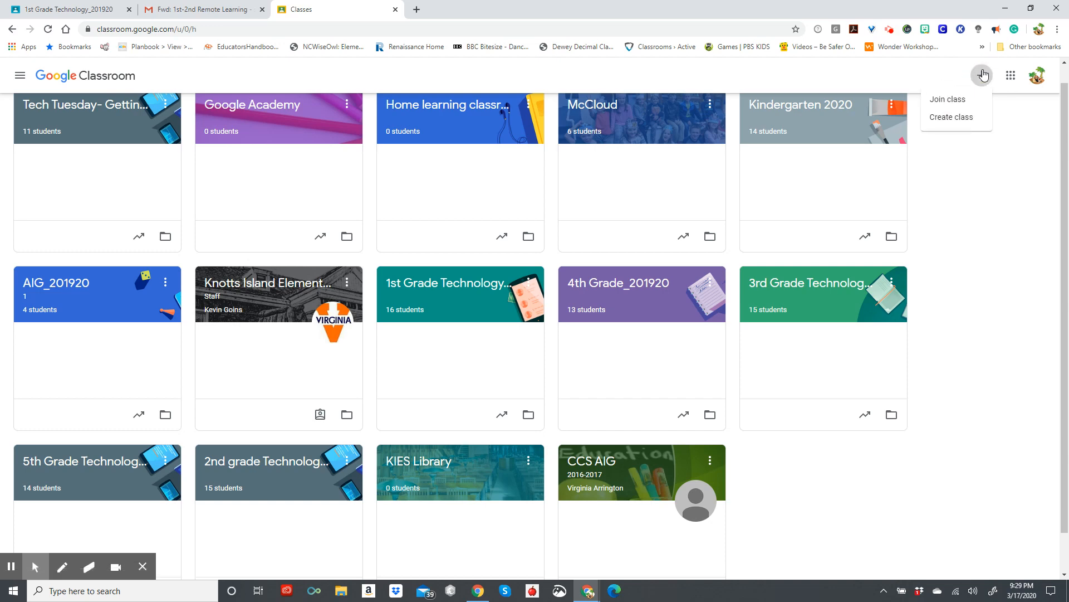
pyautogui.click(950, 118)
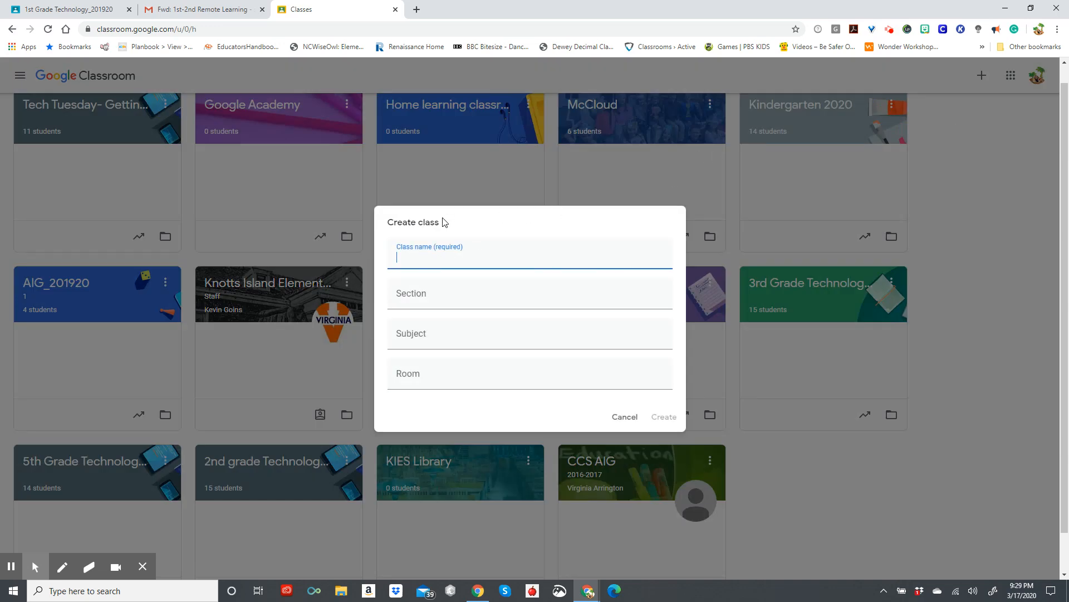
pyautogui.click(433, 262)
pyautogui.write('Home')
pyautogui.write('leaning')
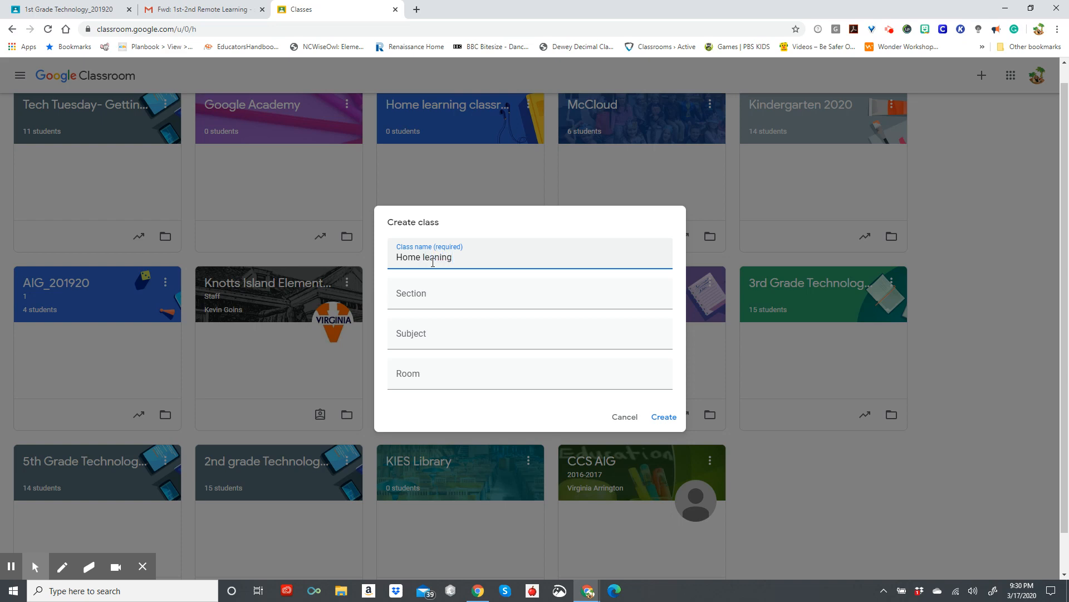
pyautogui.write(' classroom')
pyautogui.click(628, 418)
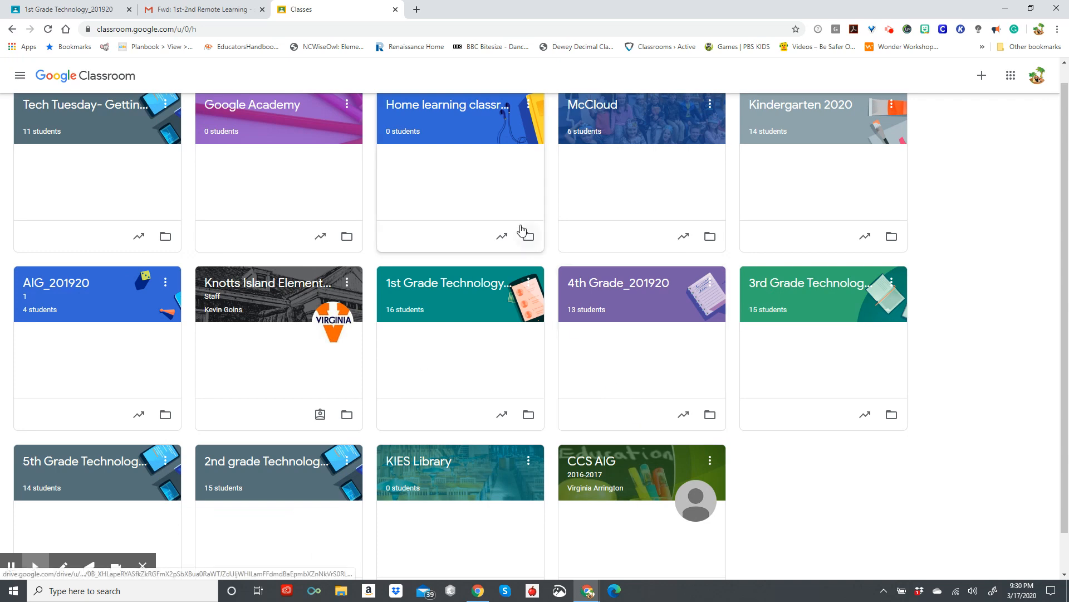
# Open the existing Home learning classroom class and view its theme gallery and enlarged class code, closing each one
pyautogui.click(474, 114)
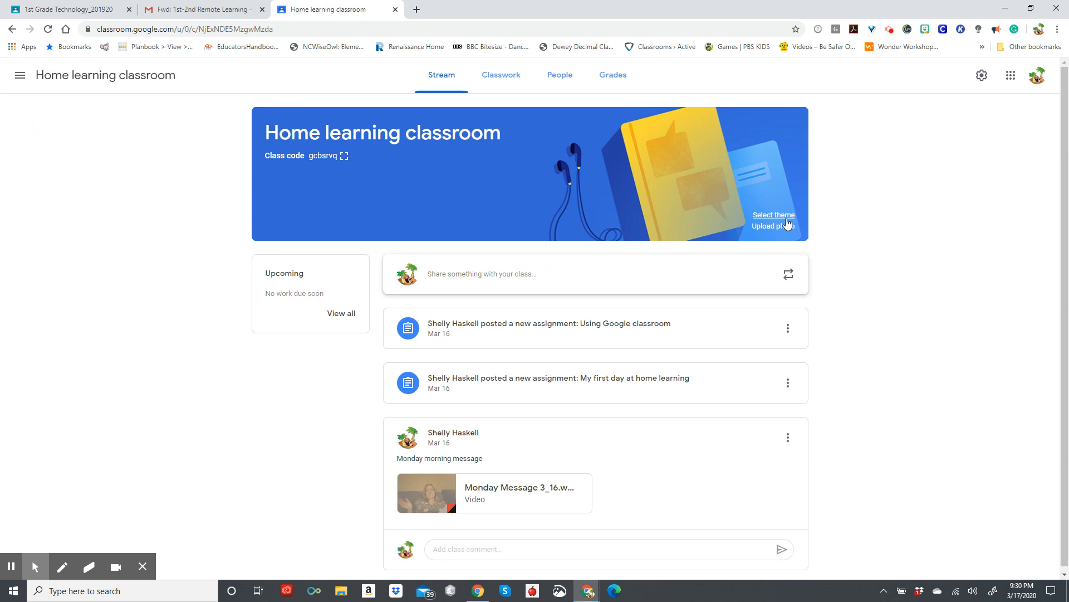
pyautogui.click(785, 216)
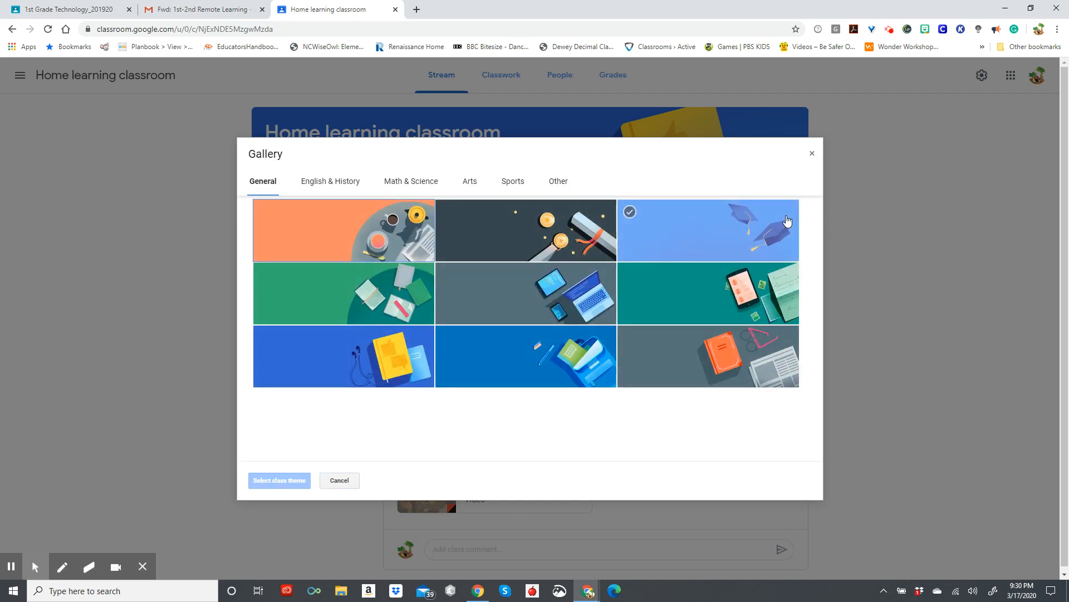
pyautogui.click(813, 155)
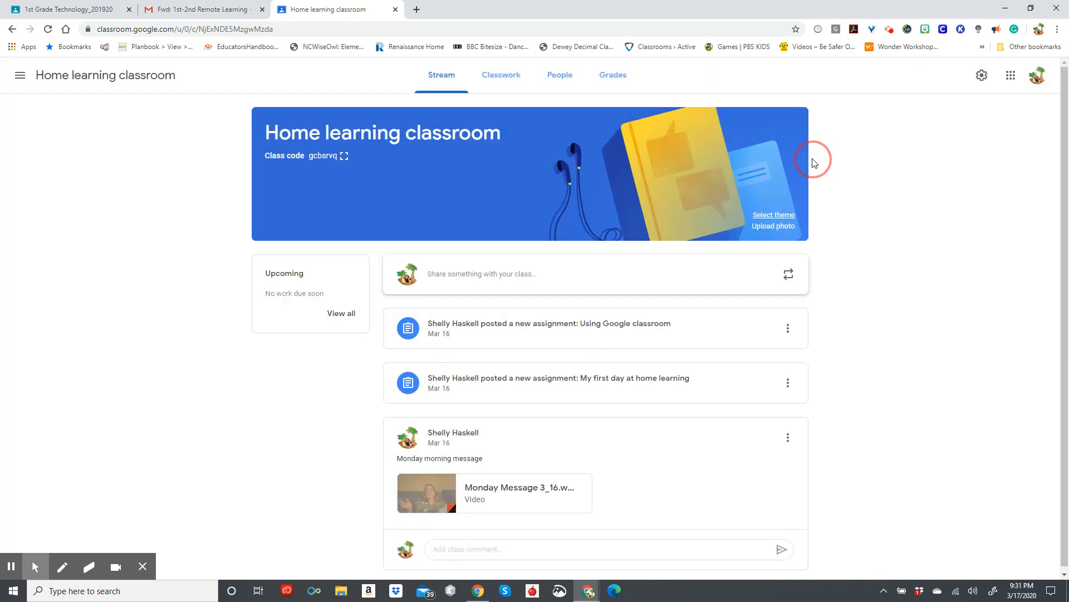
pyautogui.click(341, 160)
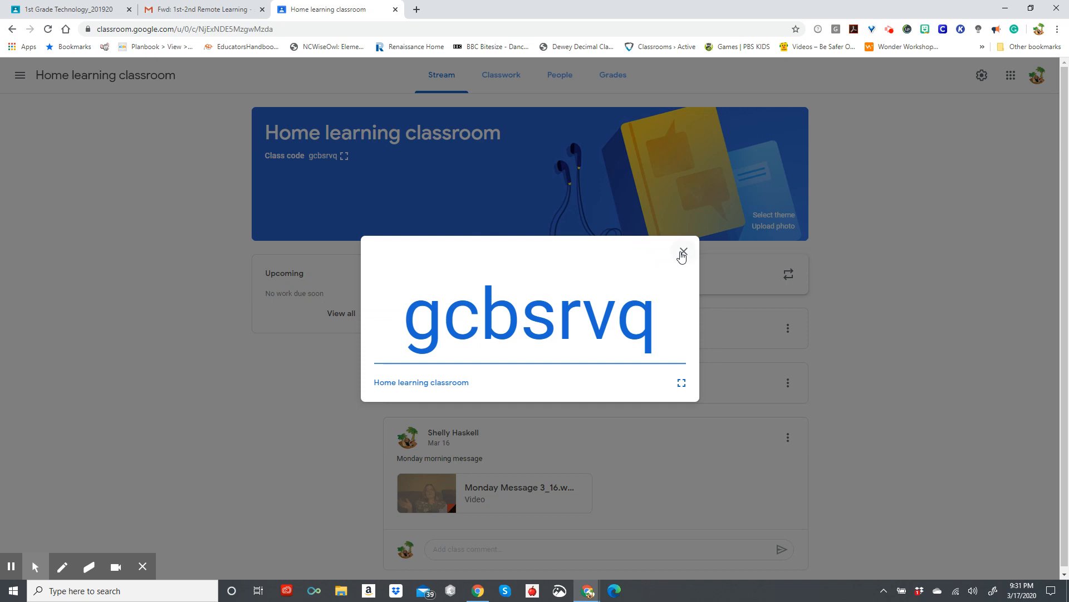
pyautogui.click(683, 251)
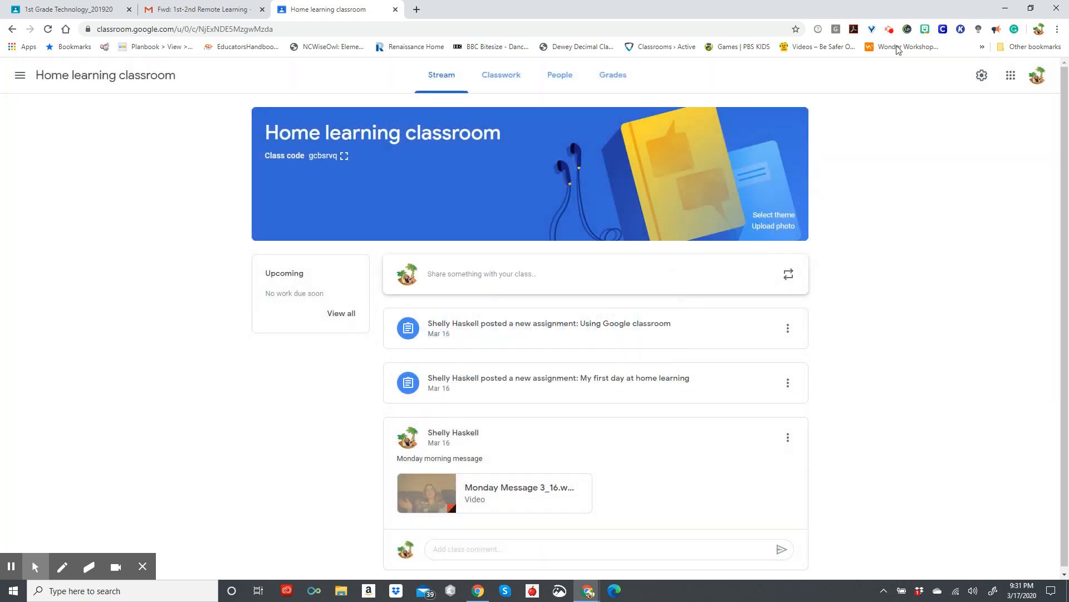
pyautogui.click(891, 29)
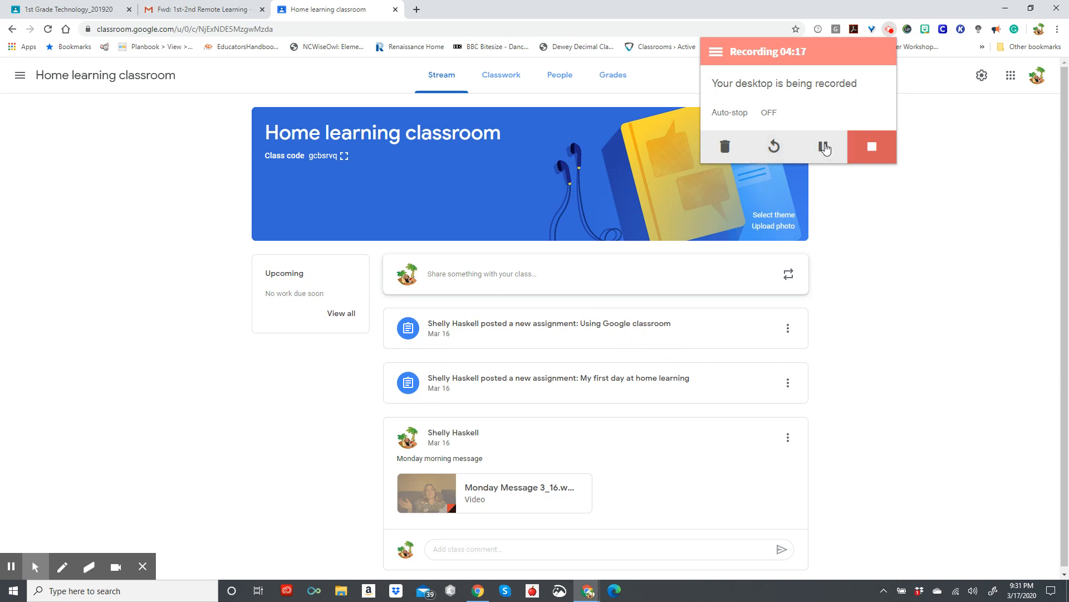
pyautogui.click(847, 198)
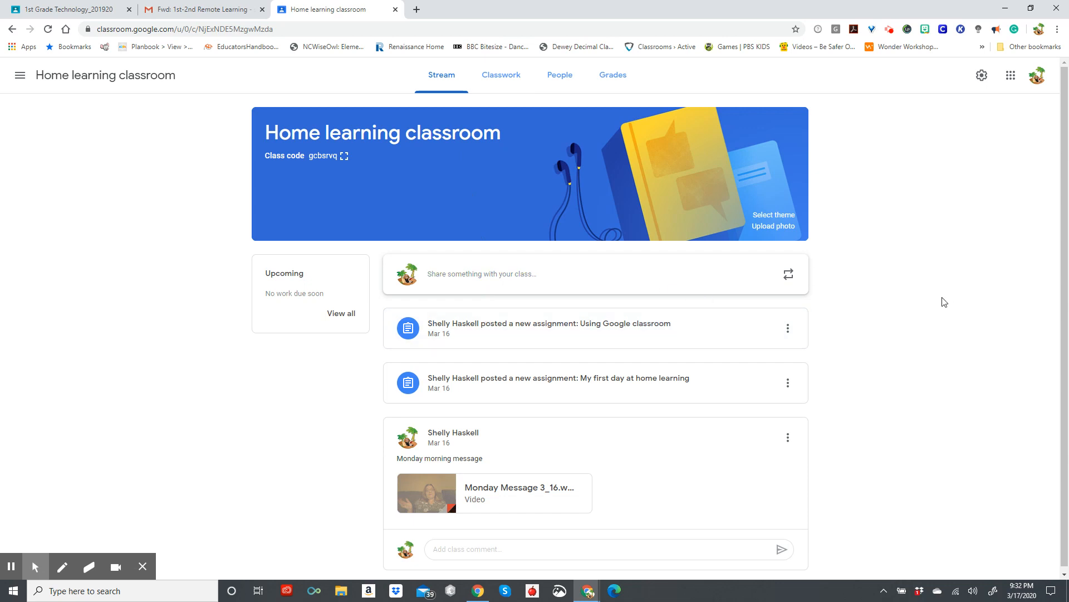
# Open the class settings and set Classwork on the stream to Hide notifications
pyautogui.scroll(-1, 944, 302)
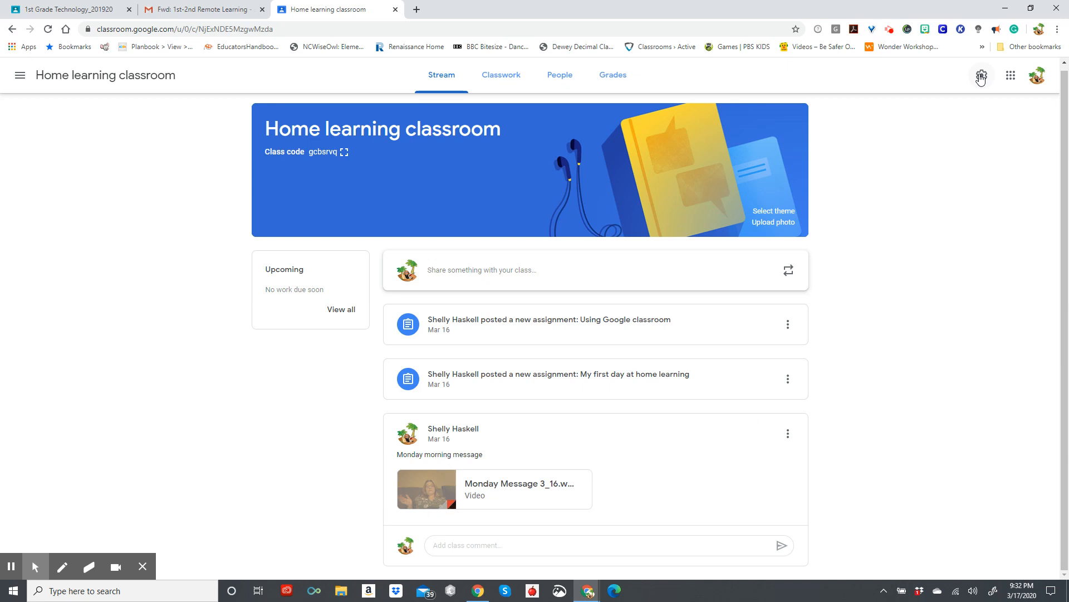
pyautogui.click(981, 78)
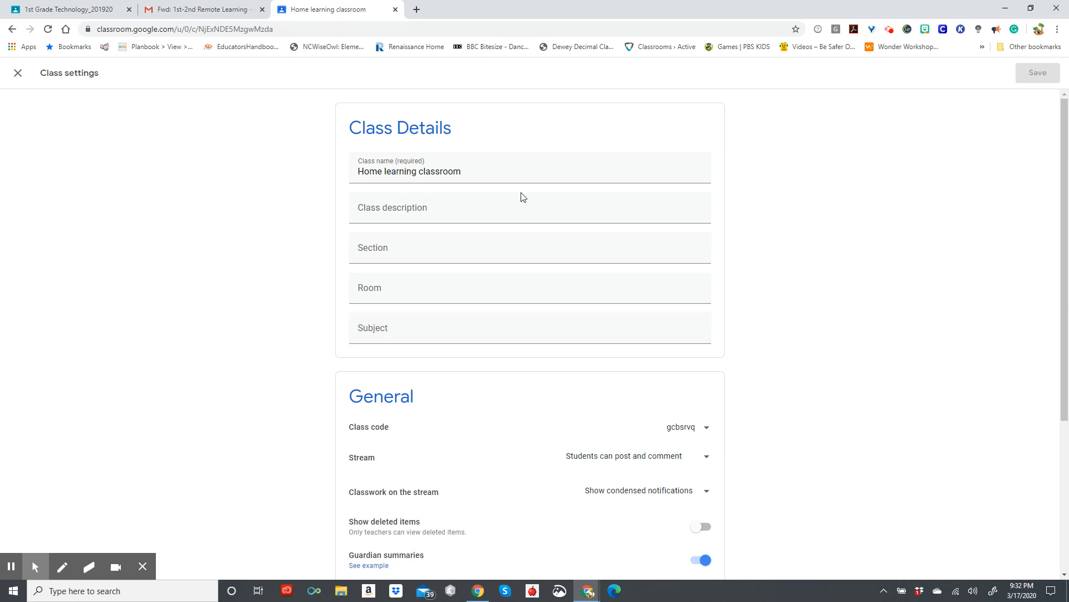
pyautogui.scroll(-2, 513, 366)
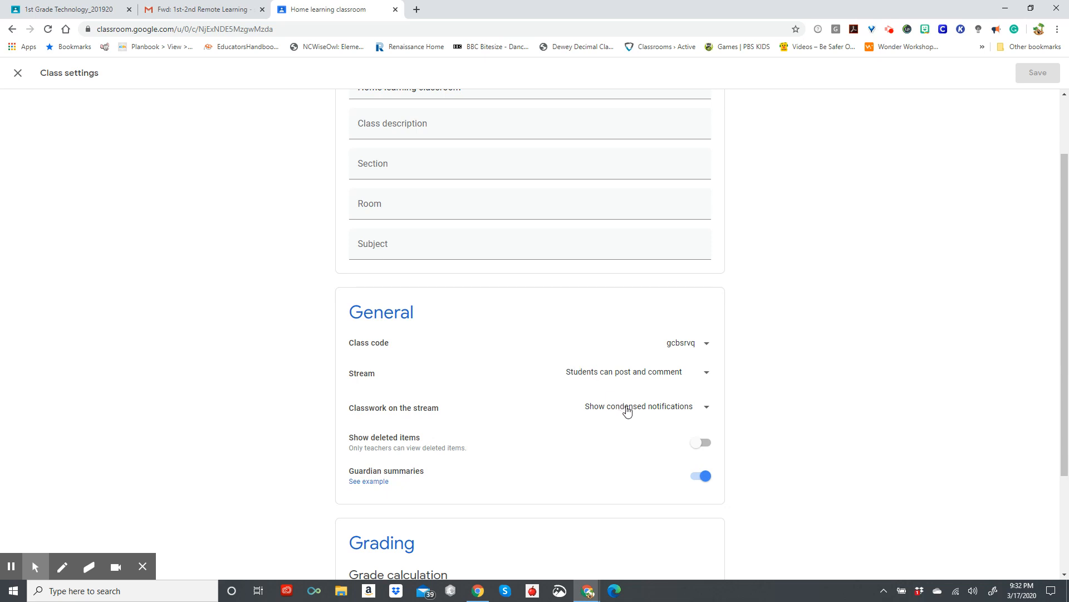
pyautogui.click(706, 409)
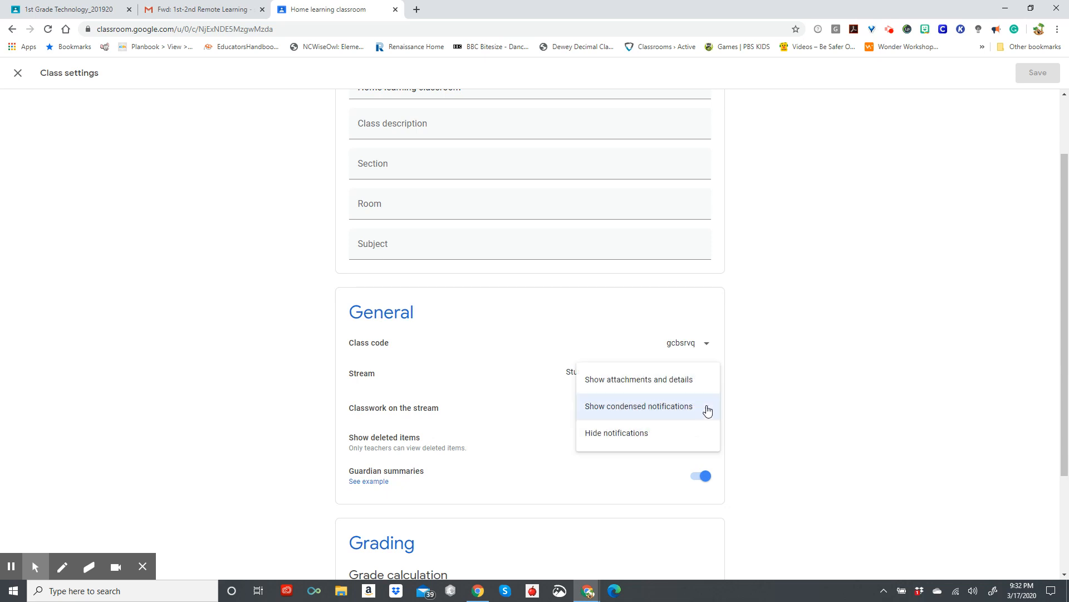
pyautogui.click(624, 439)
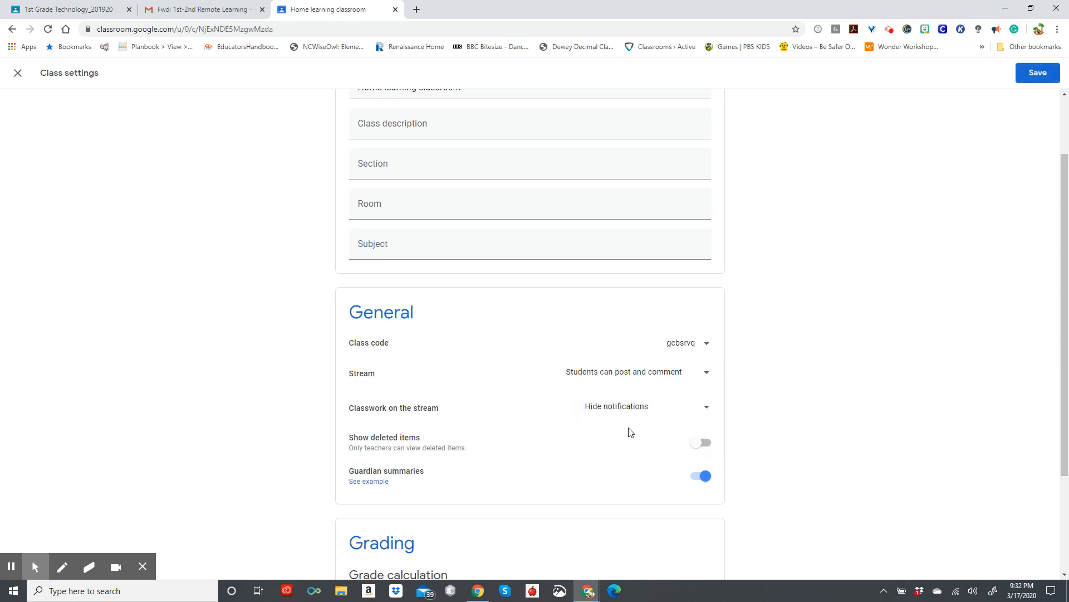
# Set the class's Stream permission to Students can post and comment, and save the class settings
pyautogui.click(655, 377)
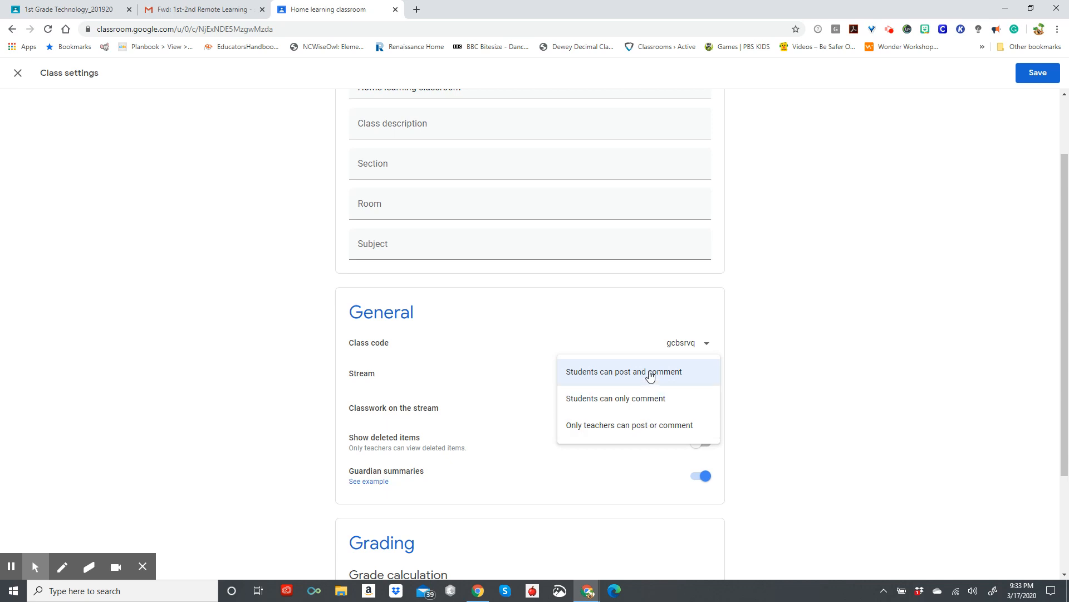
pyautogui.click(650, 376)
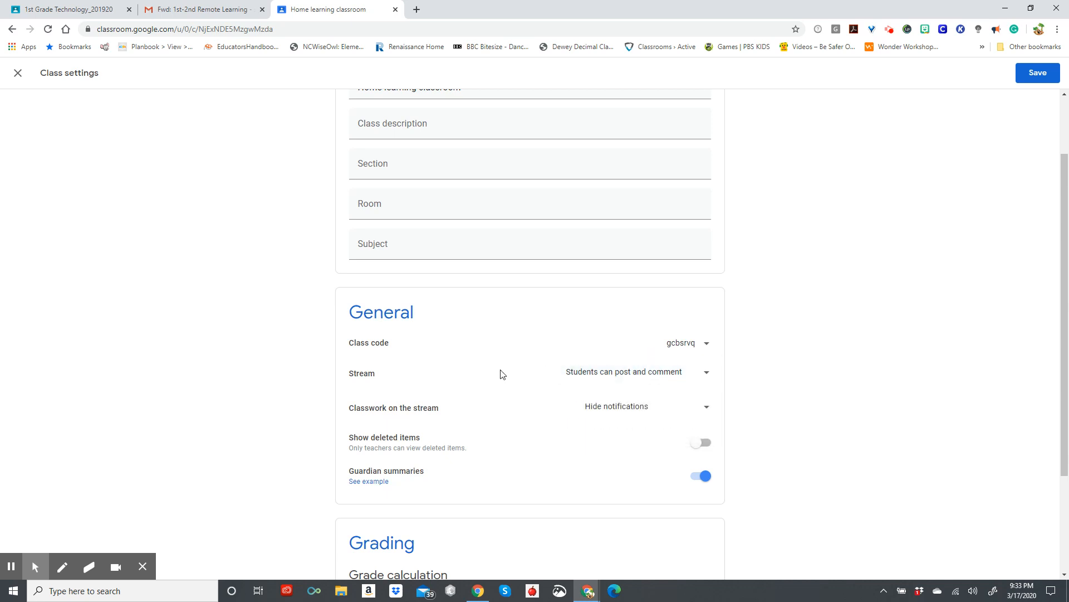
pyautogui.scroll(-1, 501, 373)
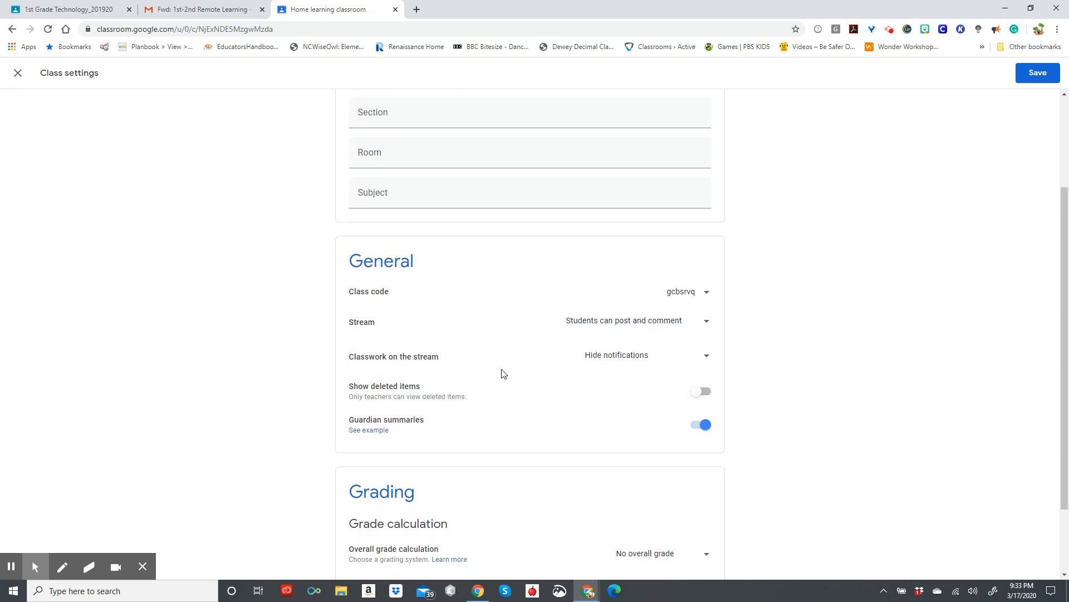
pyautogui.scroll(-2, 504, 373)
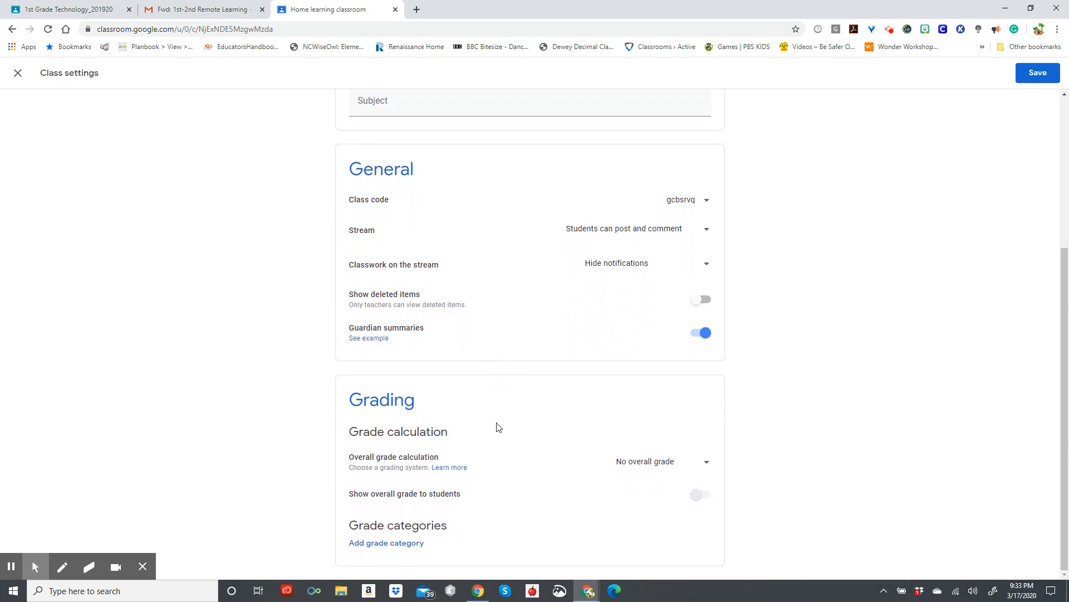
pyautogui.moveTo(497, 432); pyautogui.dragTo(491, 530)
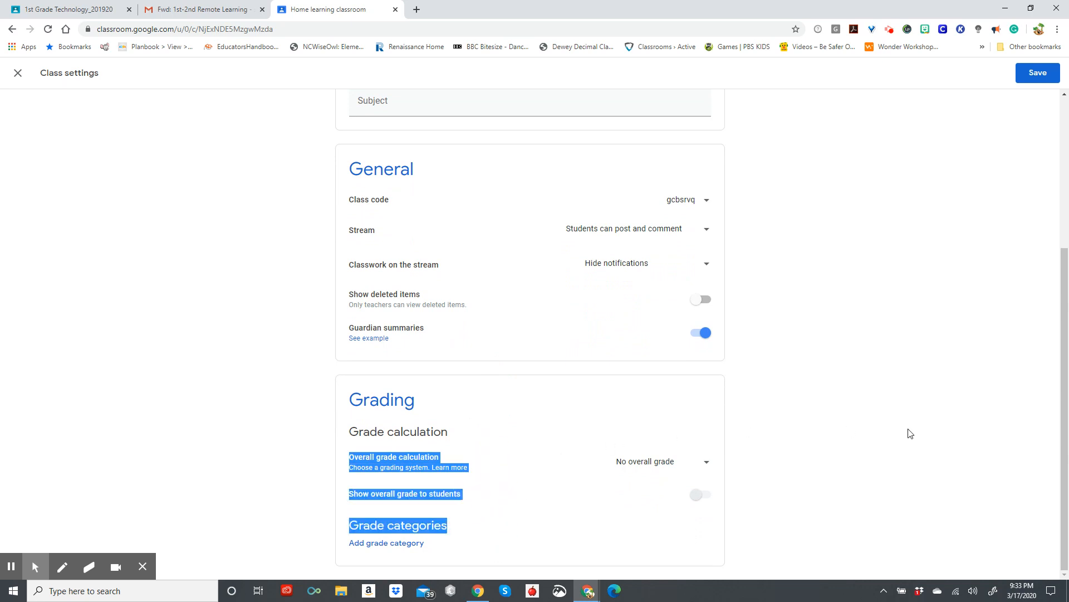
pyautogui.scroll(4, 909, 433)
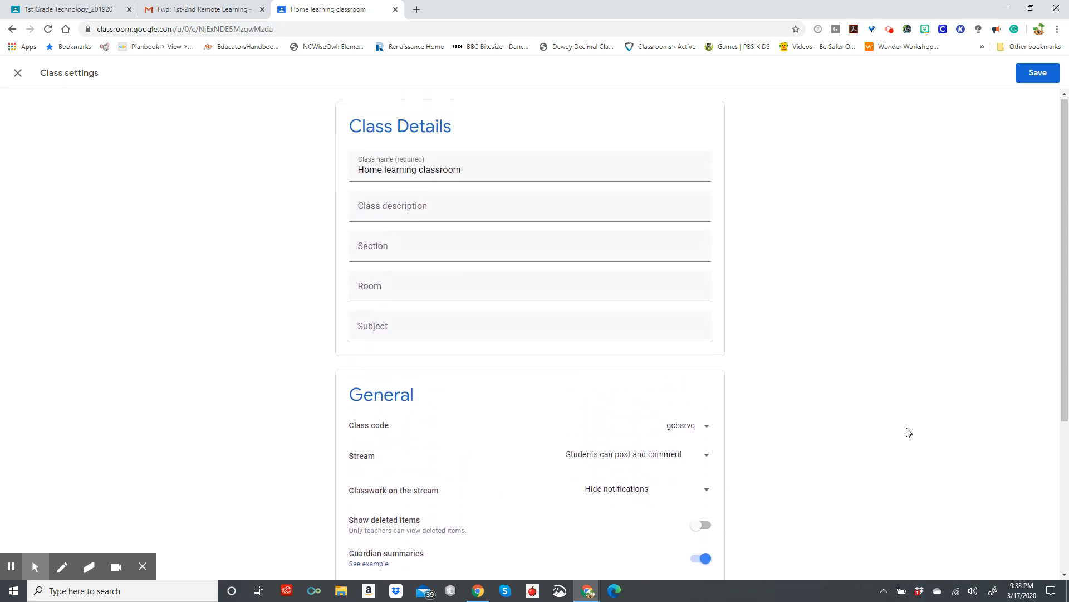
pyautogui.click(1034, 80)
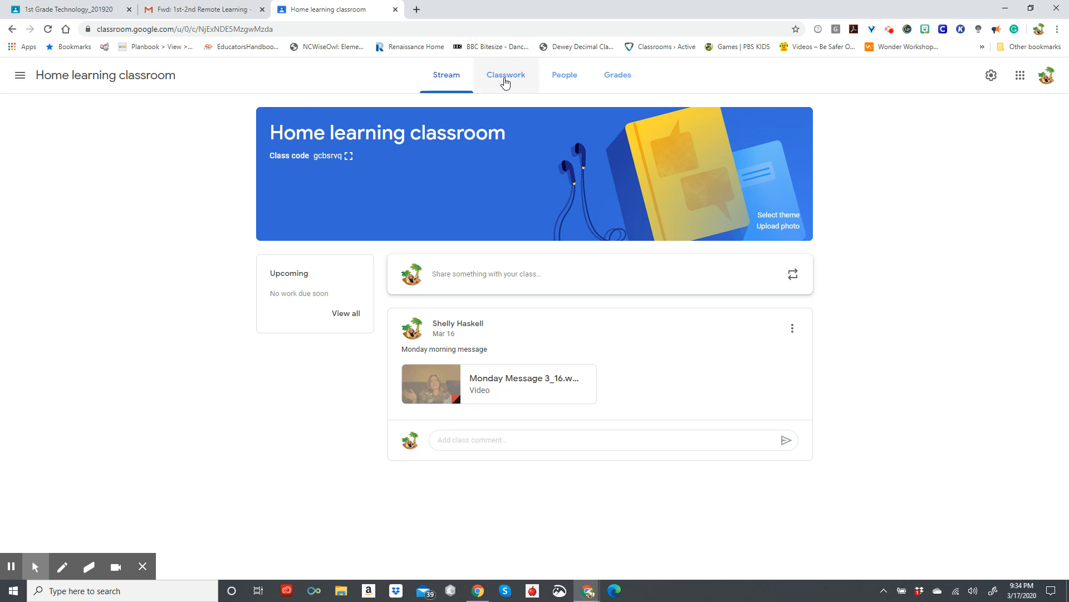
# View the Classwork page of Home learning classroom and that of the 1st Grade Technology_201920 class
pyautogui.click(505, 80)
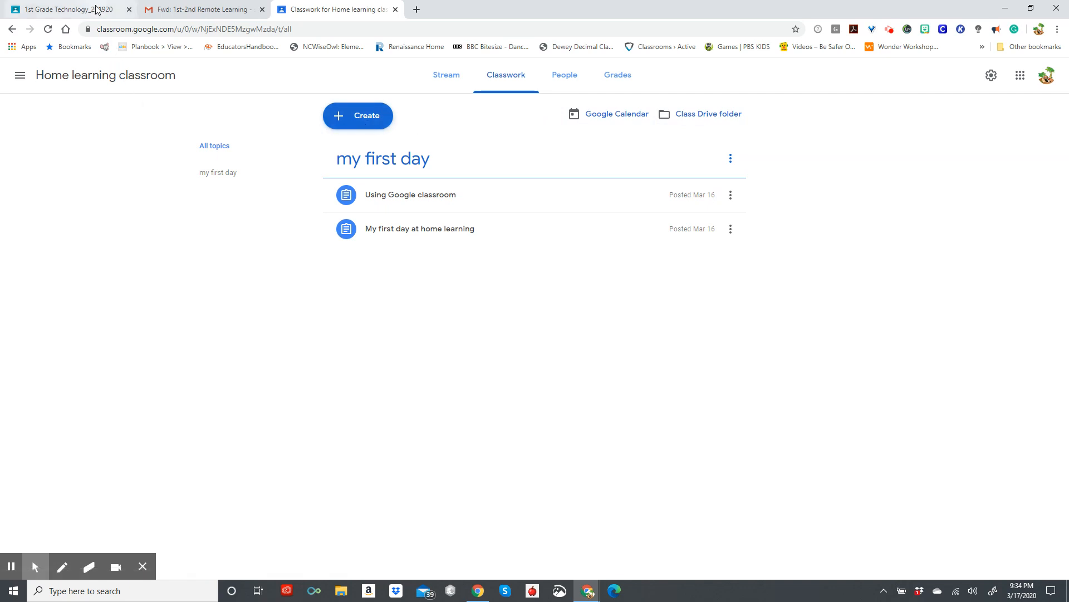
pyautogui.click(95, 8)
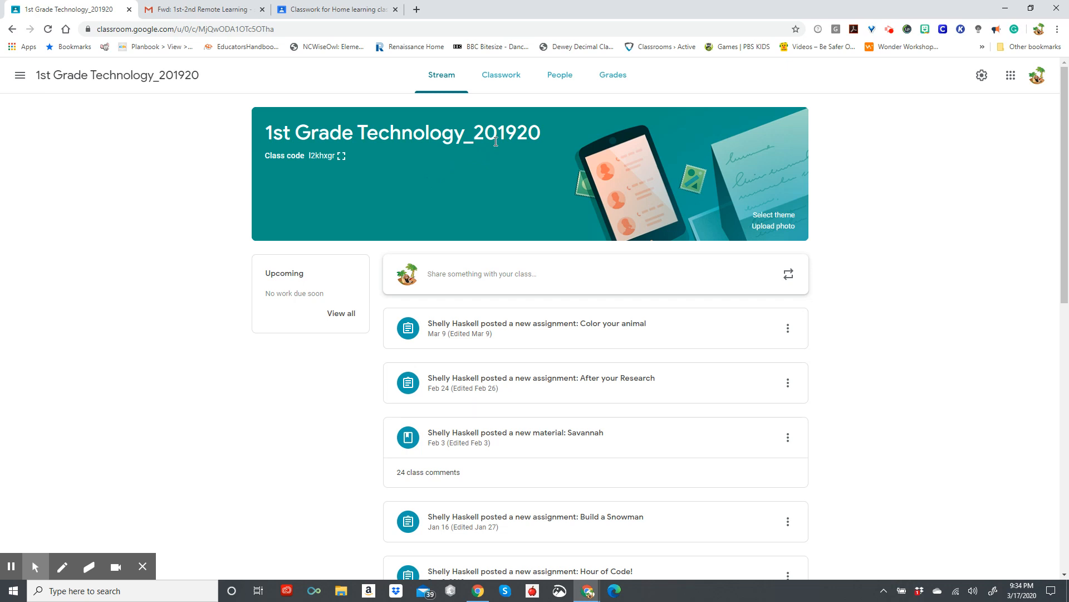
pyautogui.click(497, 79)
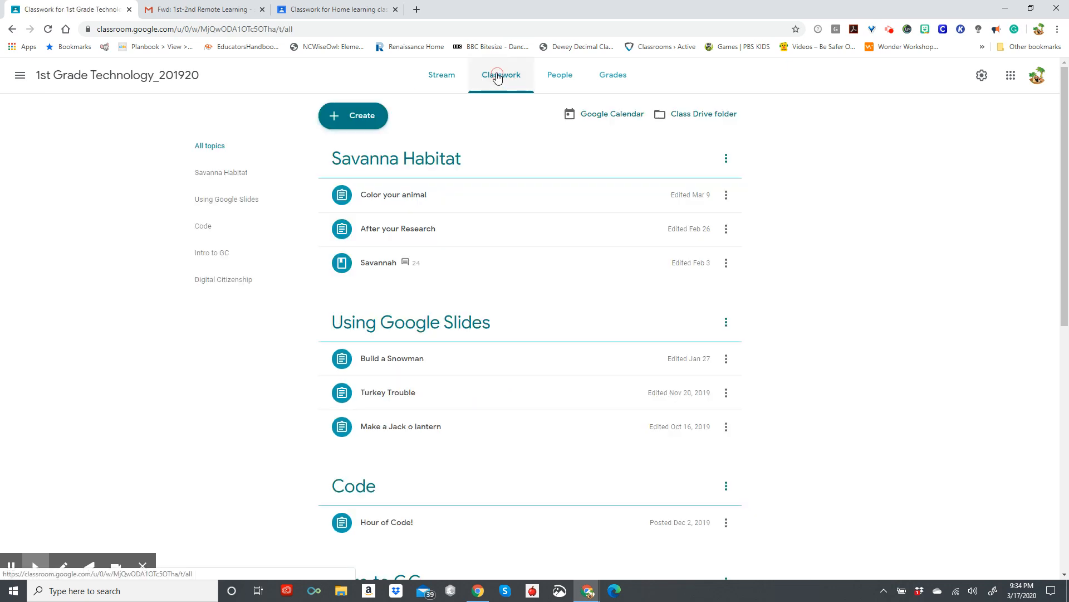
# View the 1st Grade Technology class Drive folder, and expand the Build a Snowman assignment on the Classwork page
pyautogui.click(705, 117)
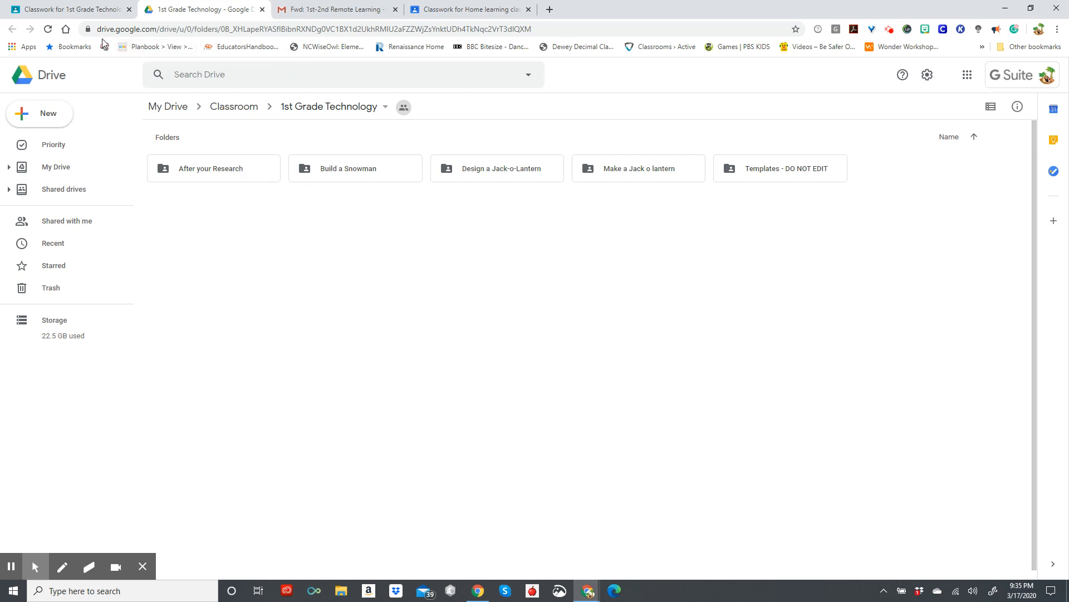
pyautogui.click(68, 12)
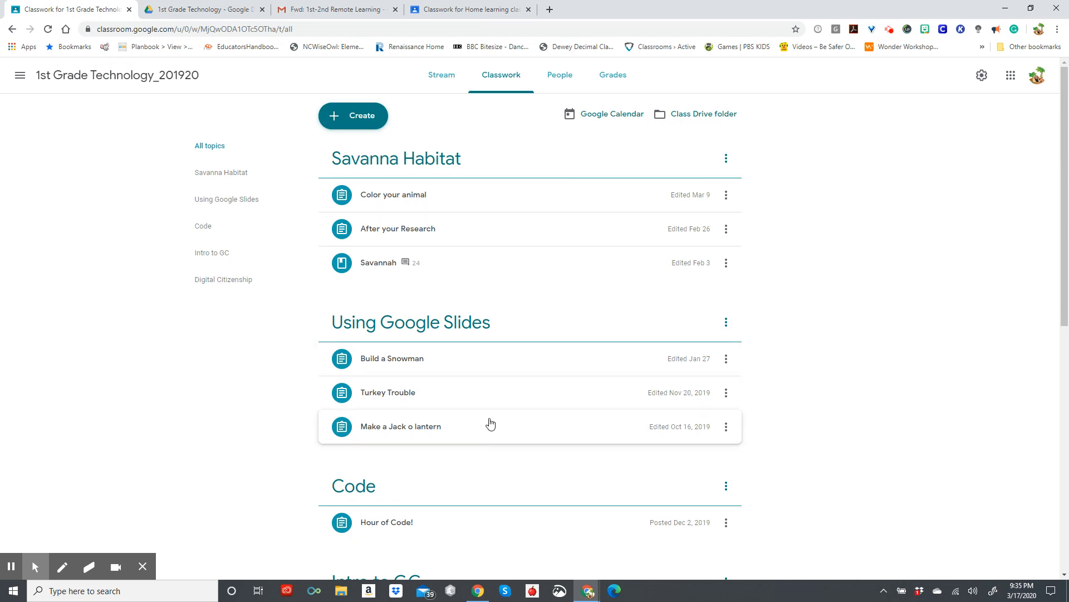
pyautogui.click(486, 357)
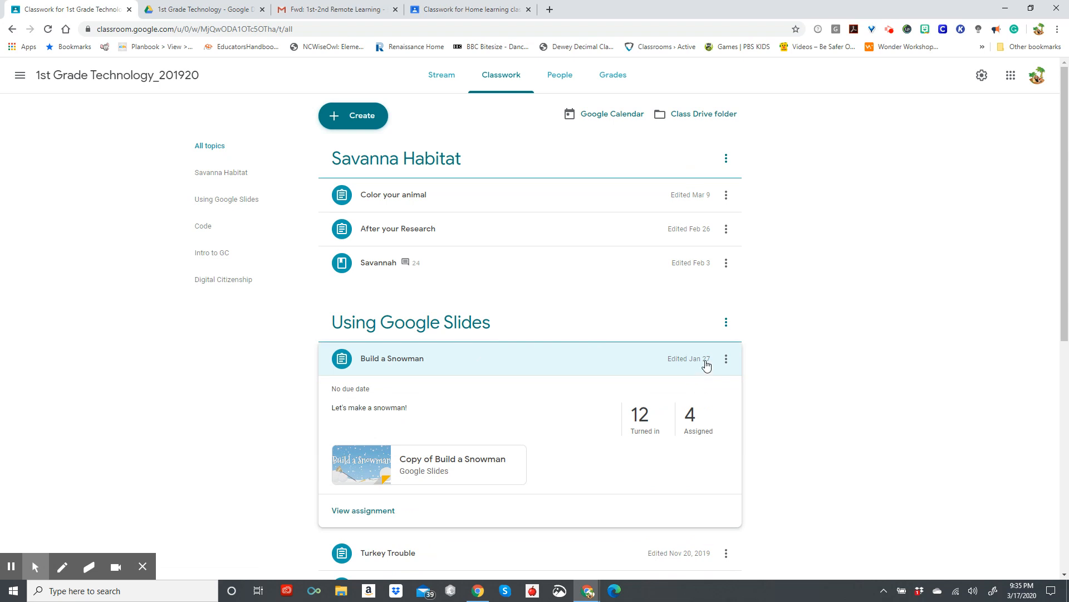
pyautogui.click(890, 30)
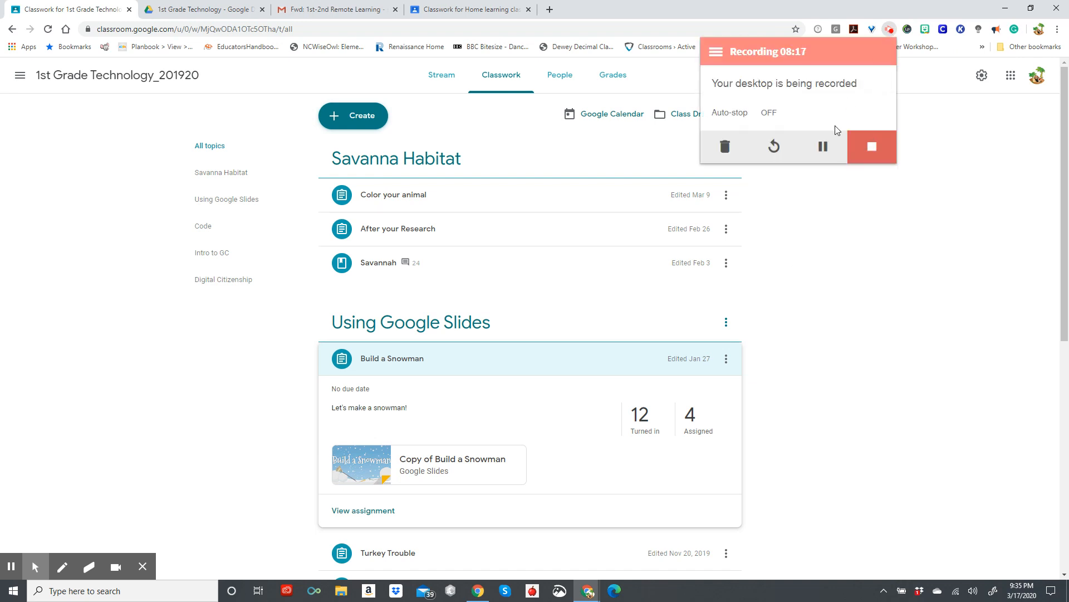
pyautogui.click(821, 148)
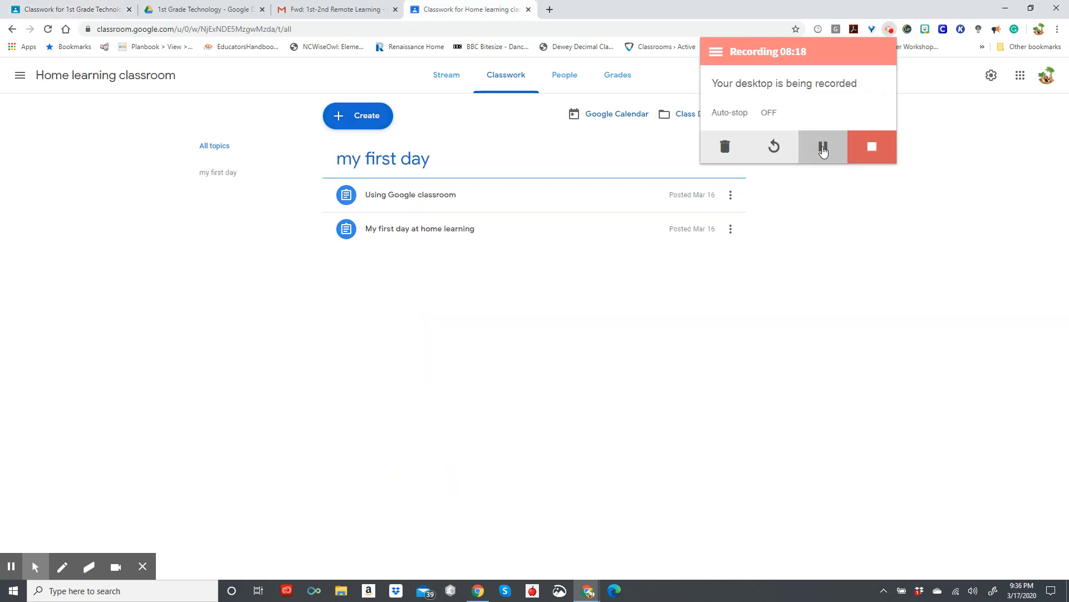
pyautogui.click(825, 225)
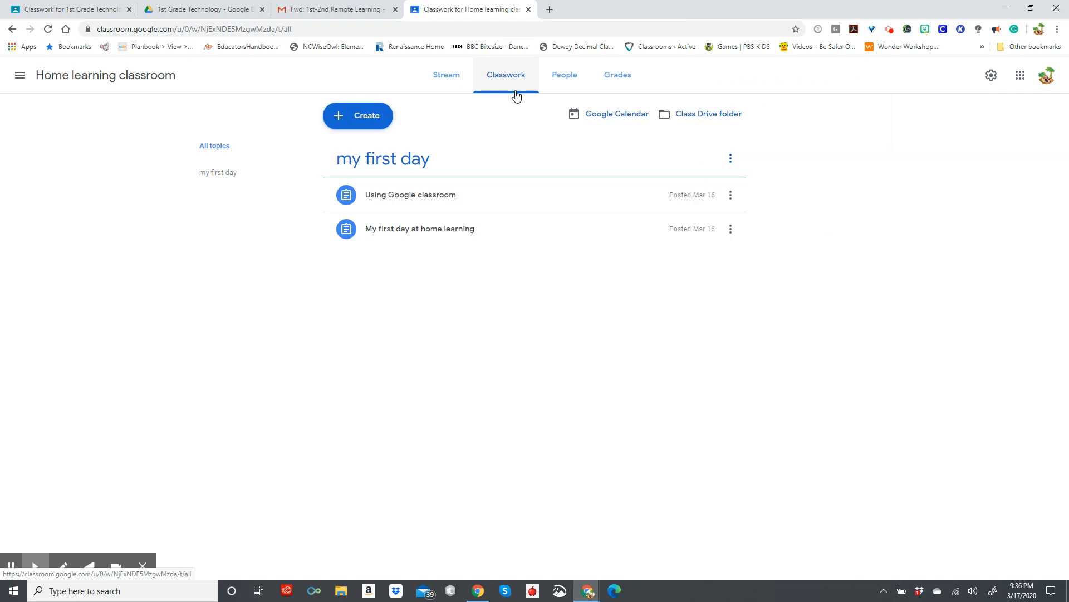
# Examine the kinds of items that can be created in Home learning classroom's Classwork, and close the list
pyautogui.click(373, 116)
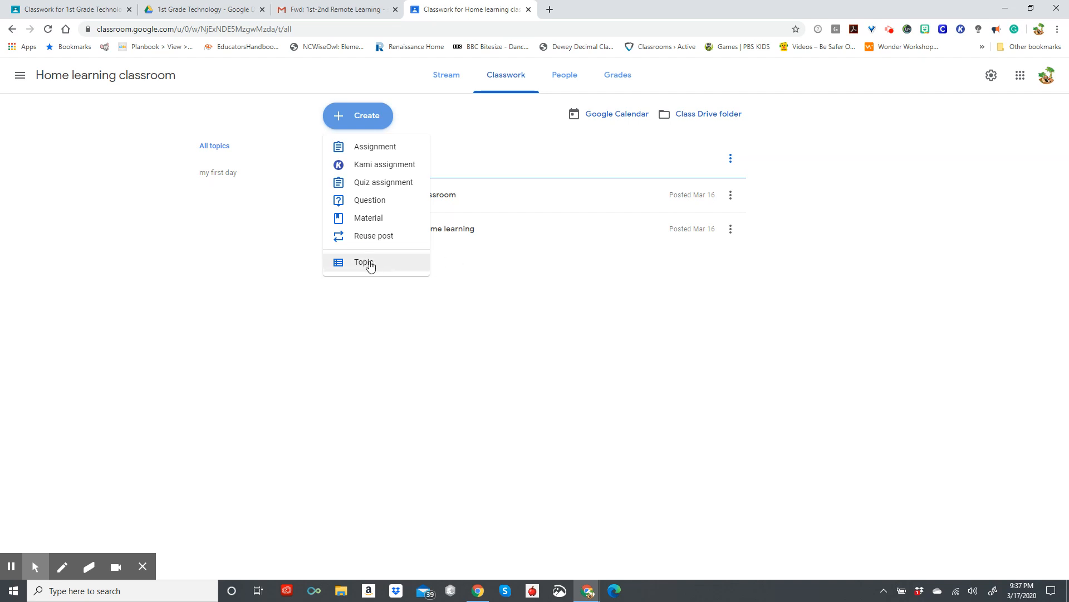
pyautogui.click(517, 256)
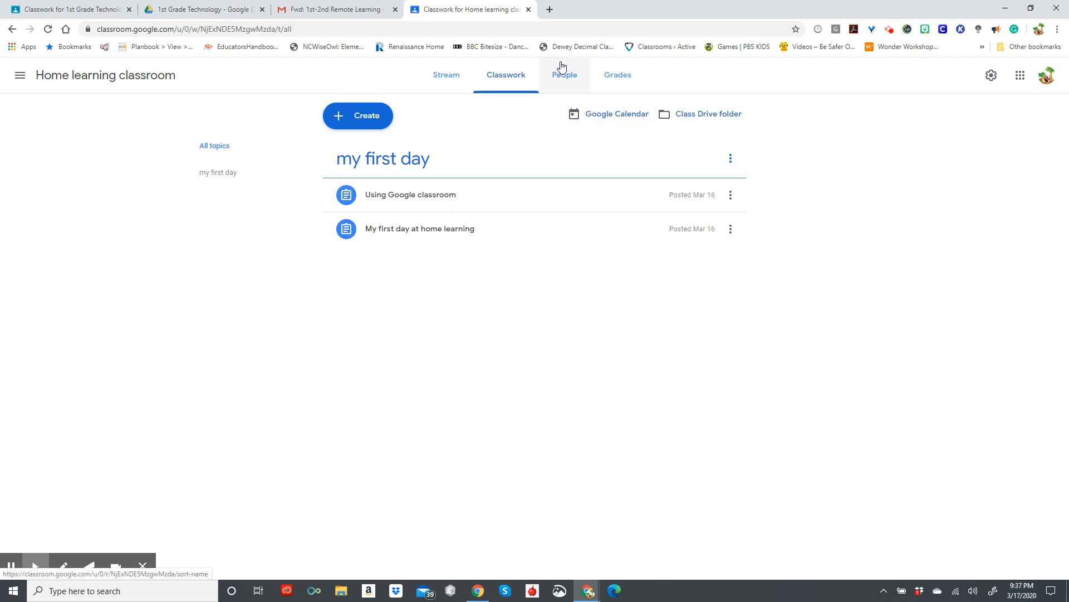
# Find a colleague by the start of their first name and invite them as a teacher of Home learning classroom
pyautogui.click(563, 76)
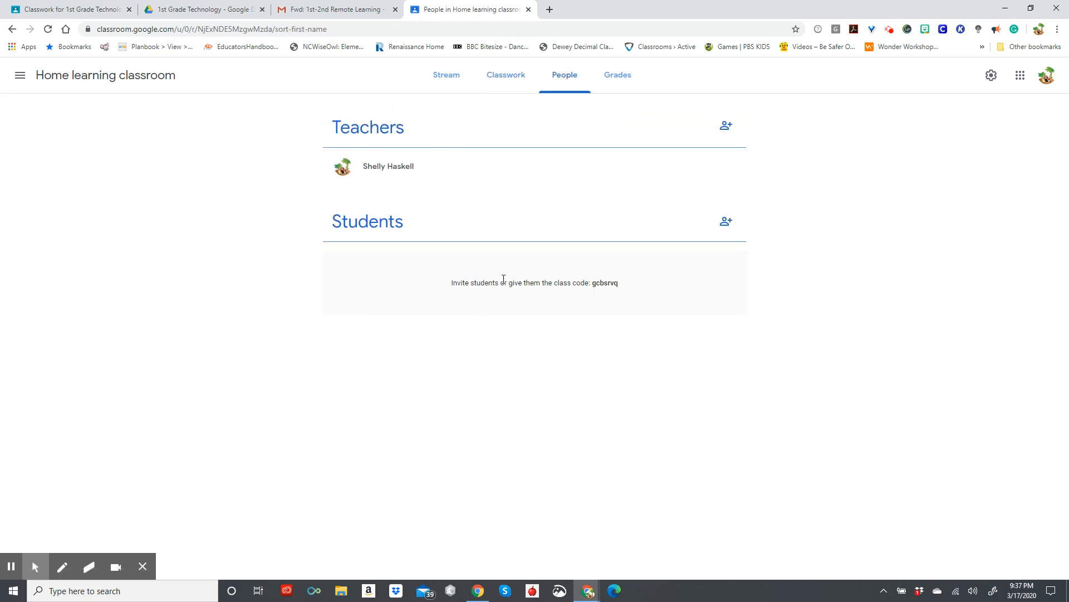
pyautogui.click(726, 126)
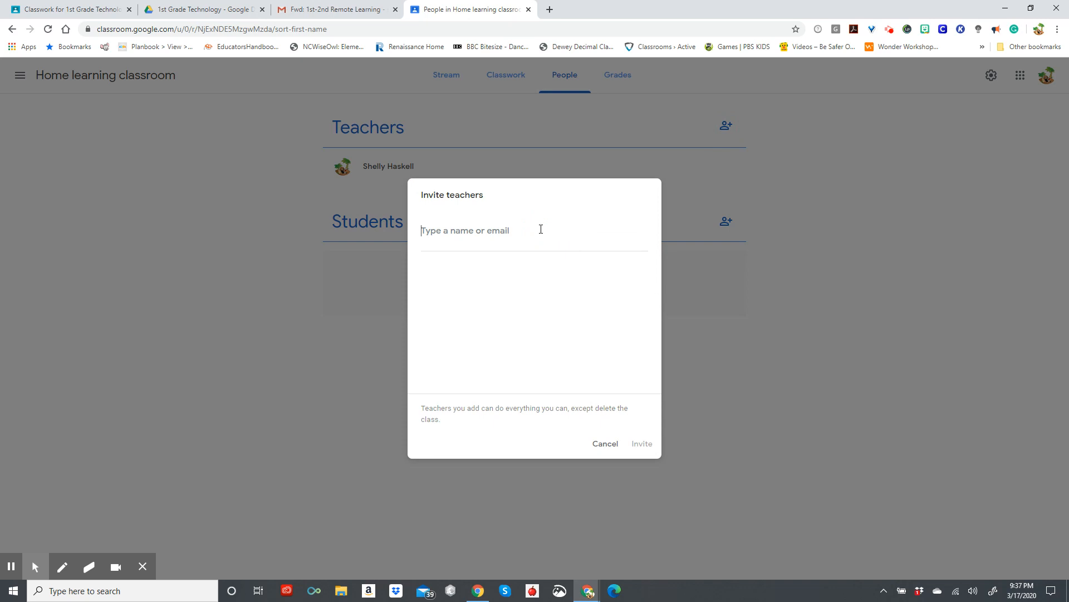
pyautogui.write('J')
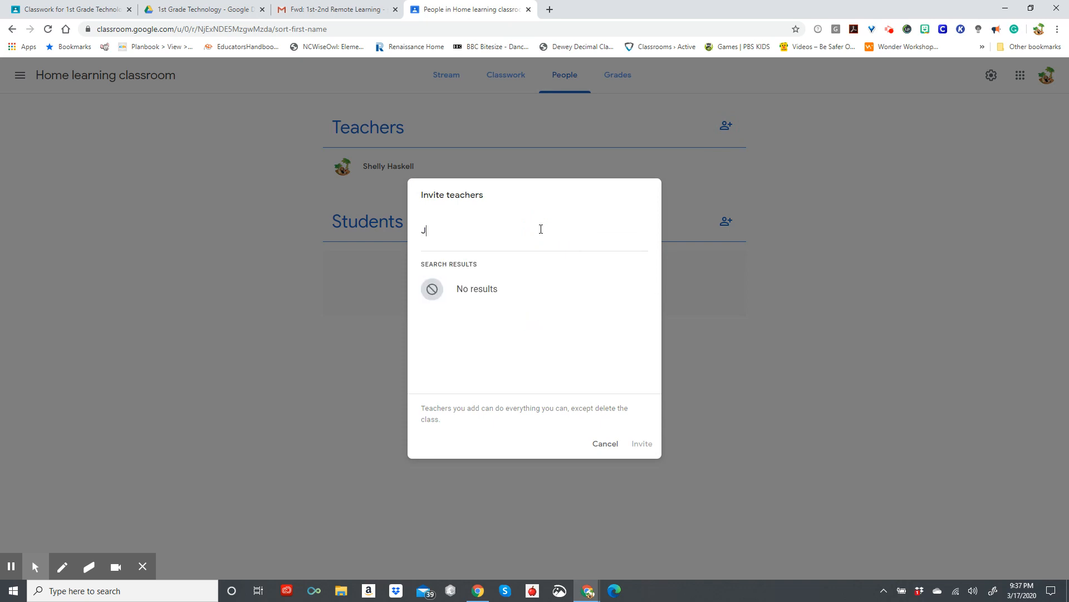
pyautogui.write('en')
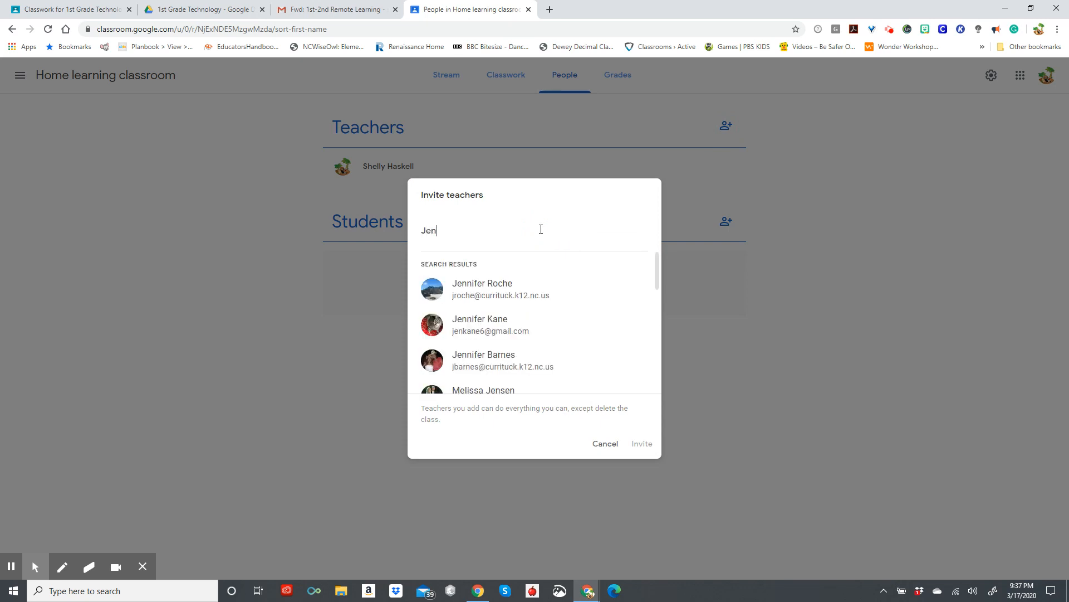
pyautogui.click(501, 291)
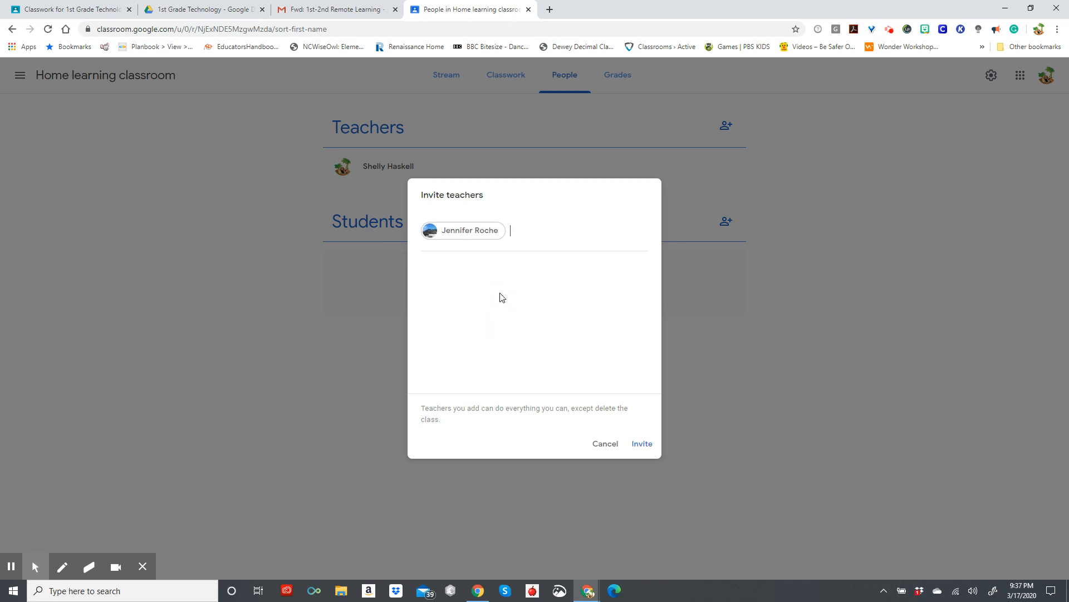
pyautogui.click(645, 449)
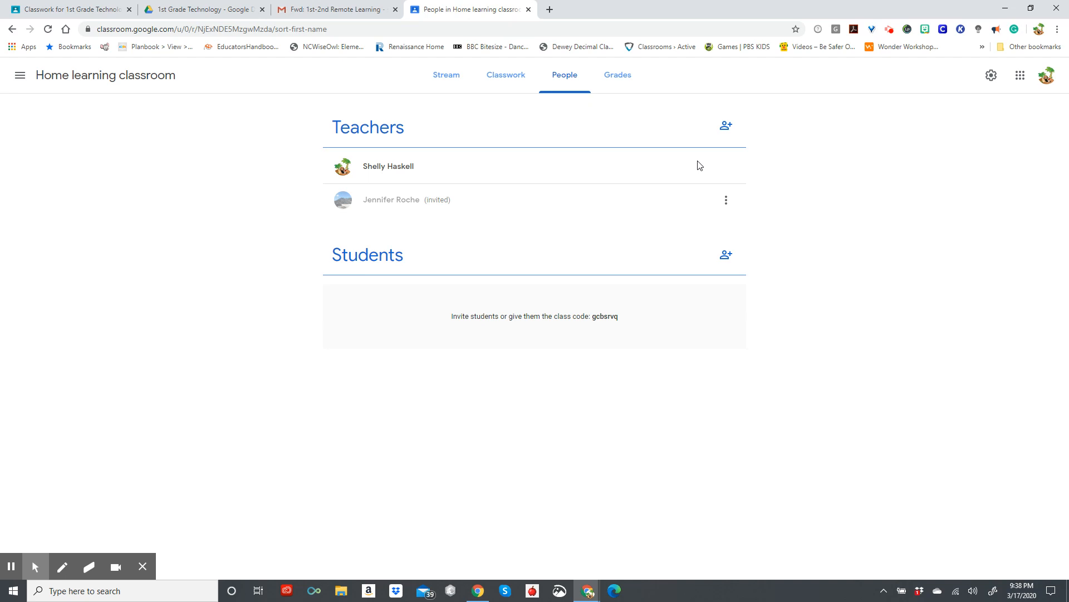
# View the Grades page of Home learning classroom and return to its Stream
pyautogui.click(617, 80)
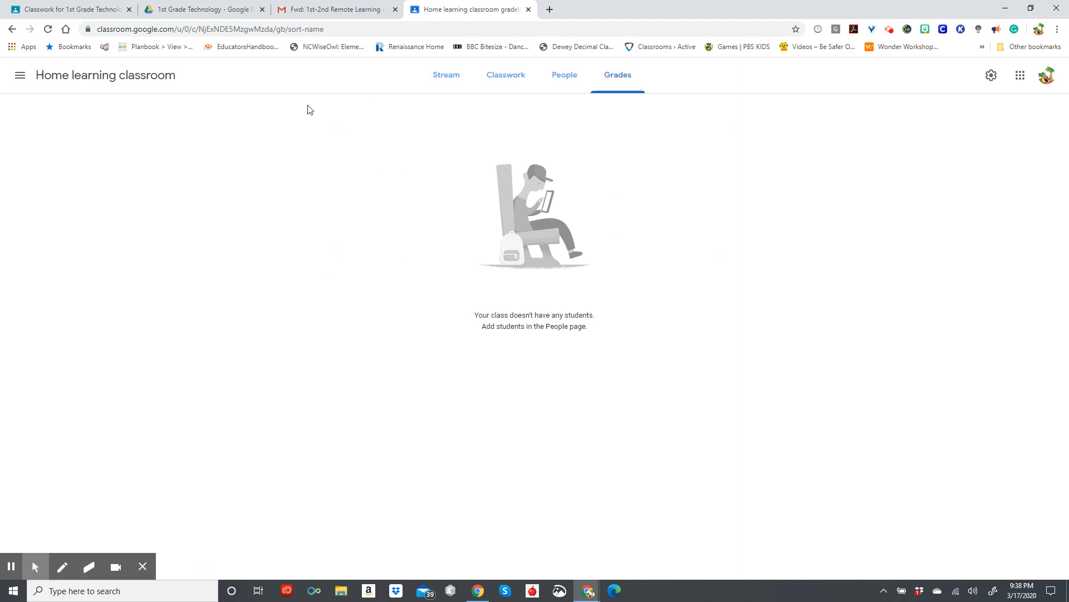
pyautogui.click(140, 86)
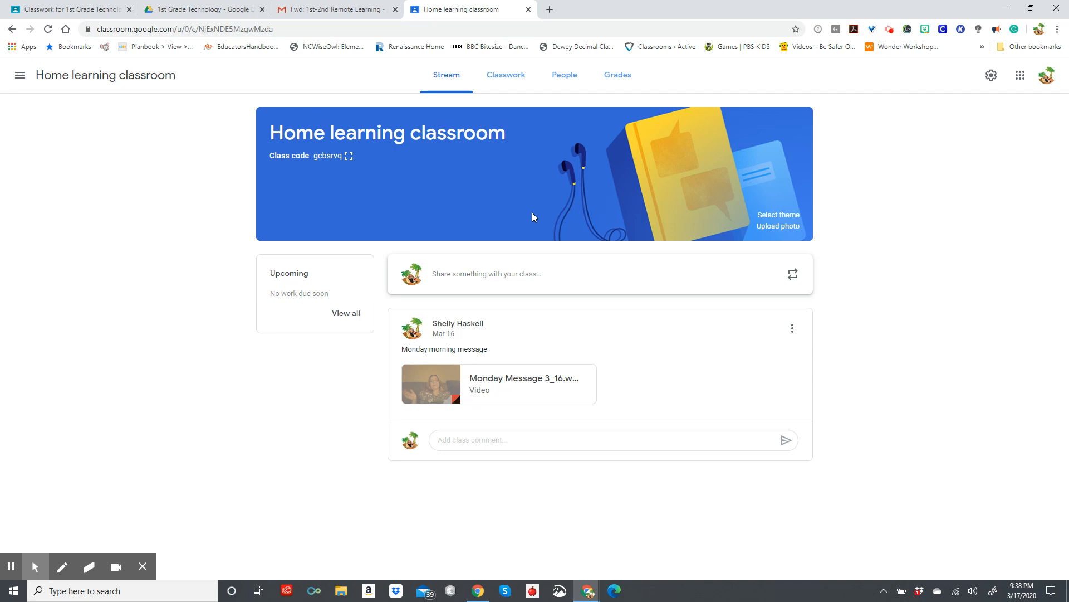
pyautogui.click(890, 29)
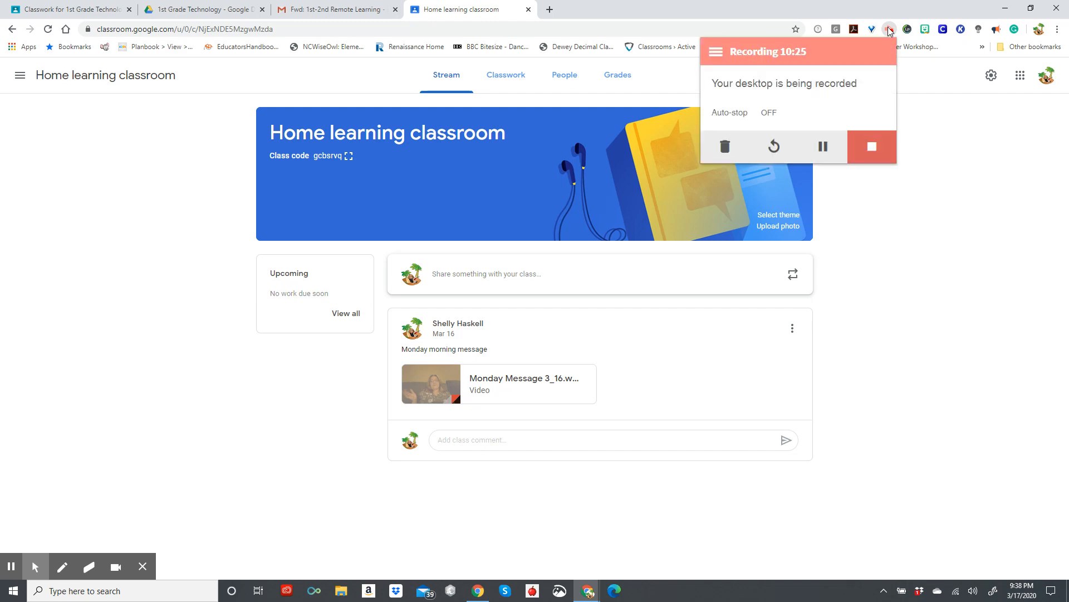